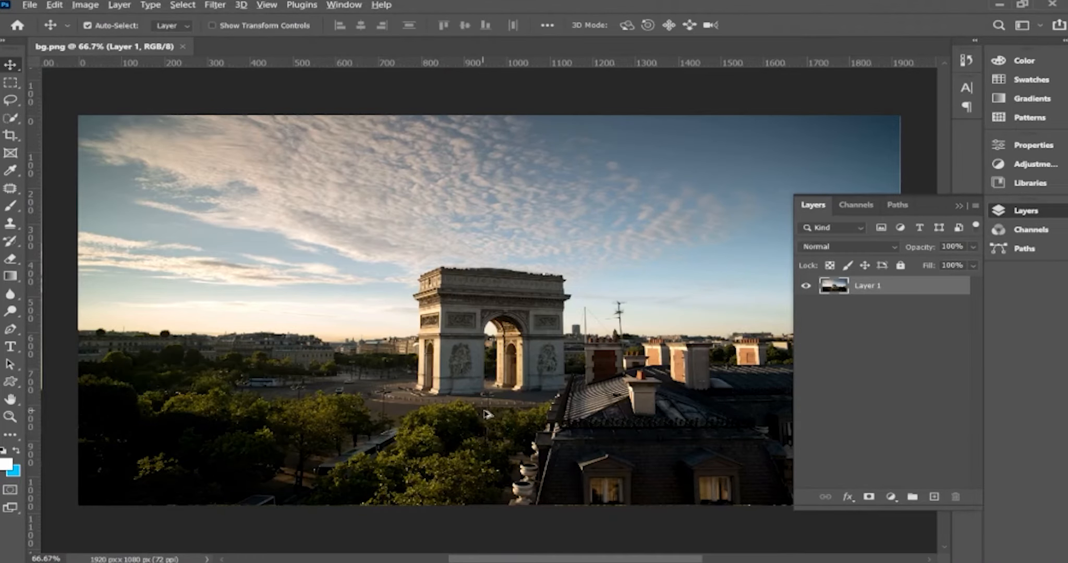
Duplicate Layer 1, hide the original, and select Layer 1 copy.
scroll(488, 418, up, 3)
scroll(488, 415, up, 1)
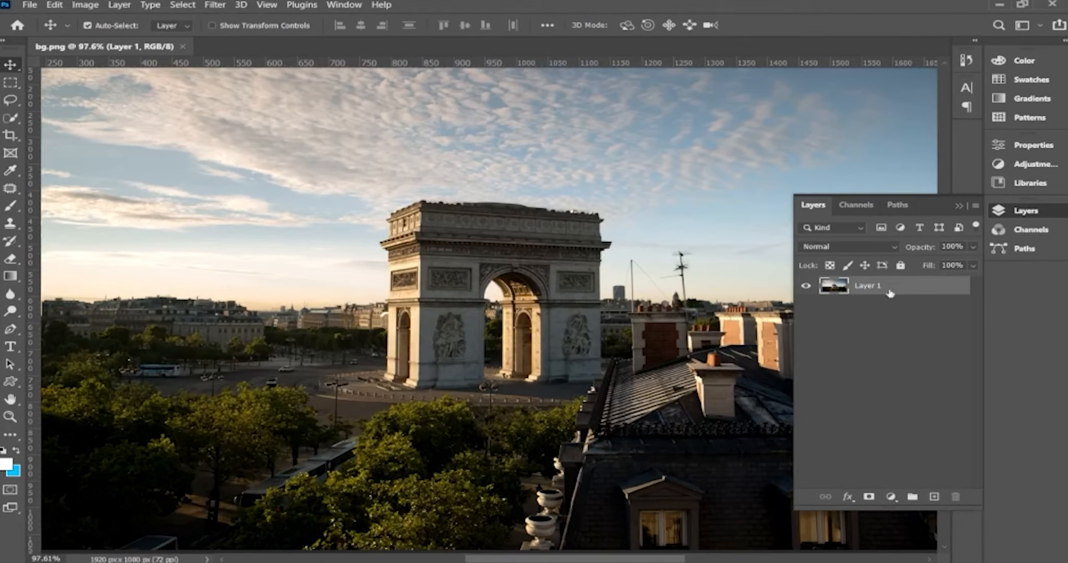
key(ctrl+j)
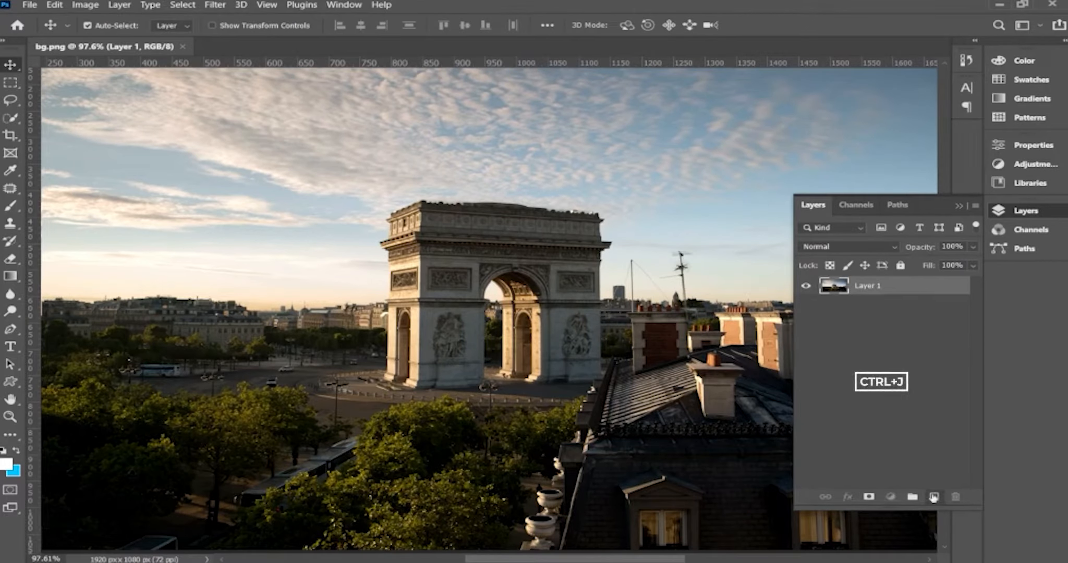
click(806, 304)
click(873, 307)
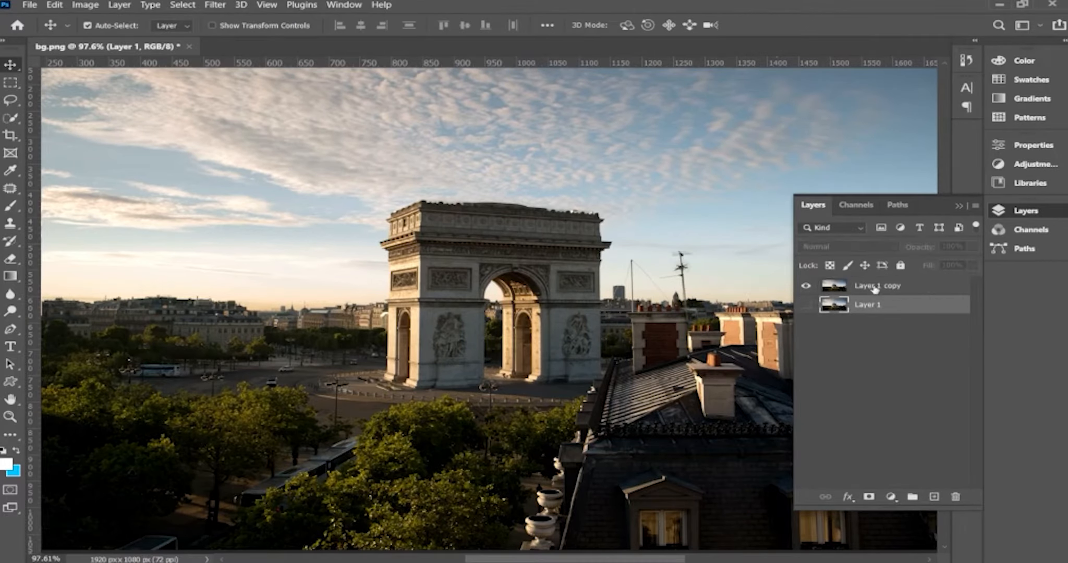
click(875, 288)
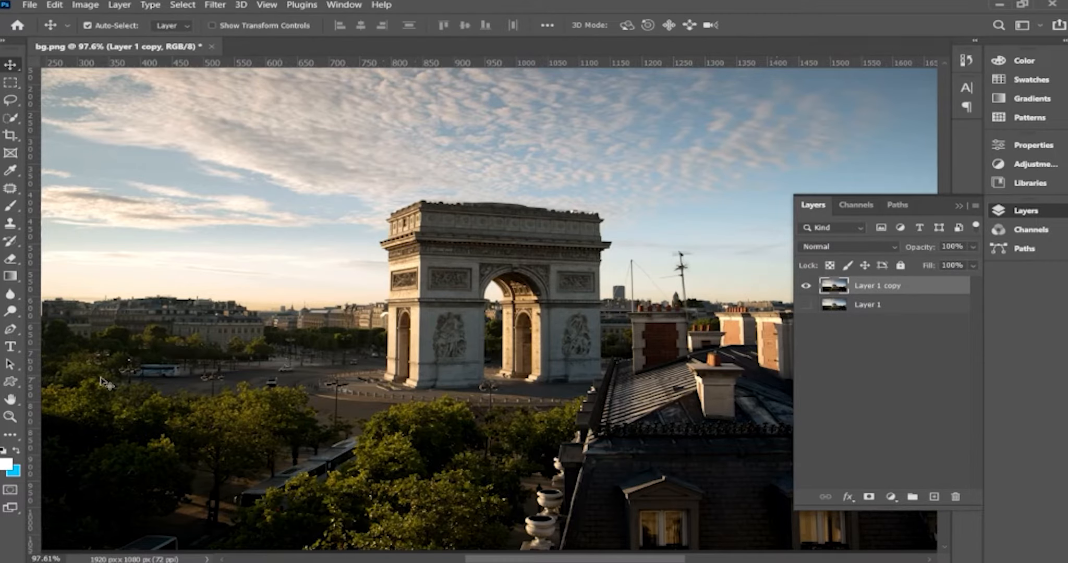
Trace a Pen path loosely outside the arch, starting at its left base and going up the left side to the roof.
key(p)
scroll(423, 394, up, 3)
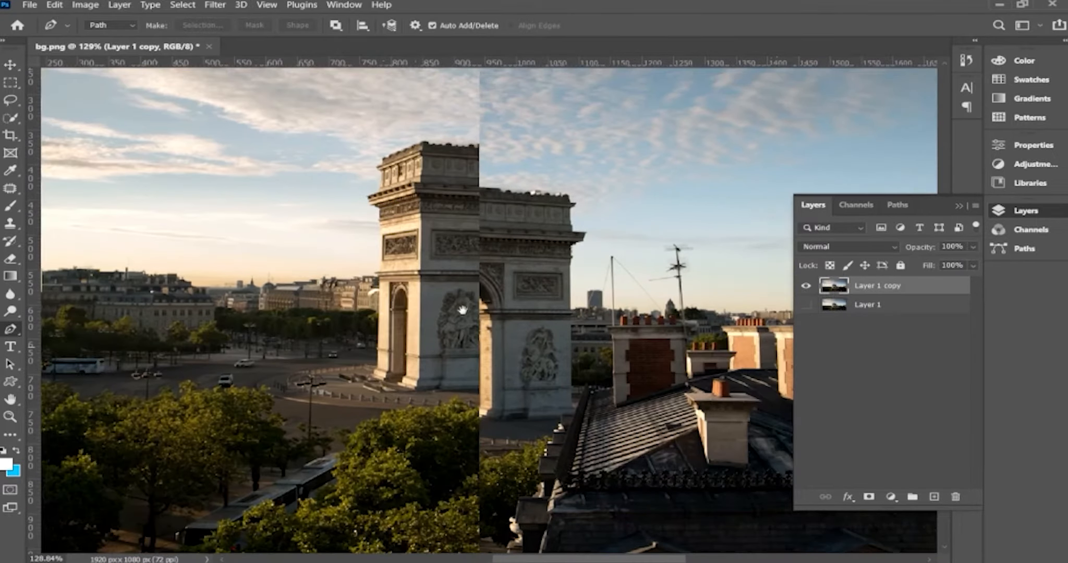
click(286, 430)
click(263, 426)
click(247, 420)
click(243, 409)
click(271, 403)
click(282, 392)
click(280, 349)
scroll(284, 277, up, 1)
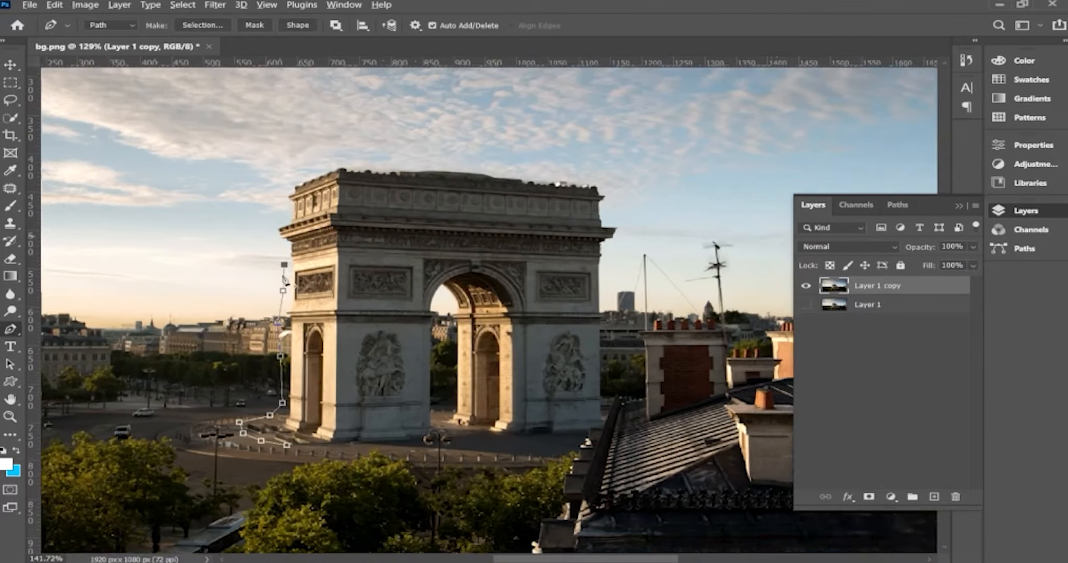
scroll(282, 277, up, 1)
click(273, 226)
click(283, 180)
Continue the path across the roof, down the right side and back along the base, and convert it to a selection.
scroll(387, 182, down, 1)
click(603, 168)
click(618, 211)
click(617, 382)
scroll(621, 387, down, 1)
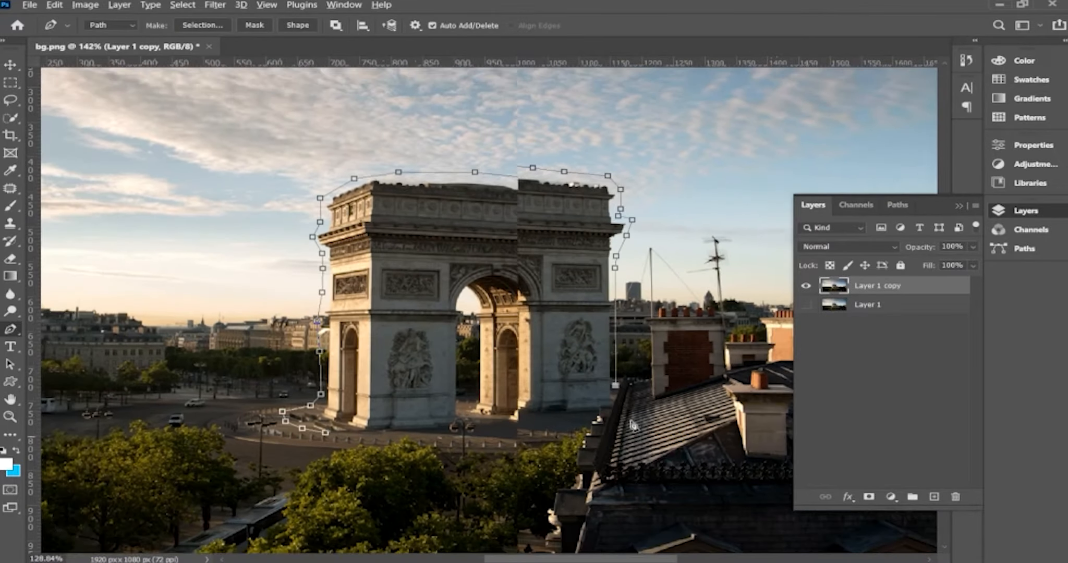
scroll(633, 426, down, 1)
click(578, 416)
click(496, 415)
click(472, 410)
click(395, 427)
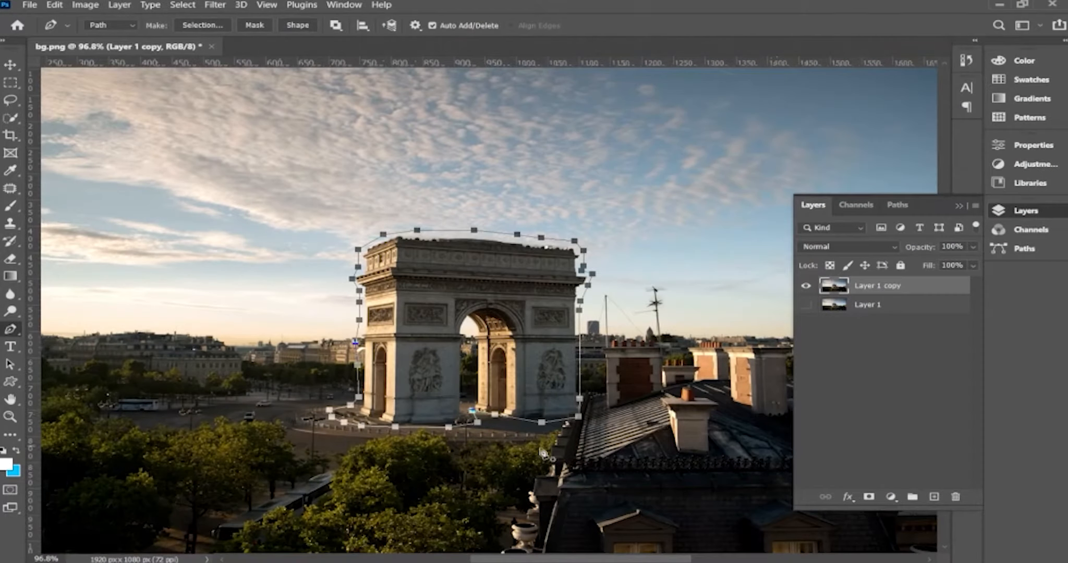
key(ctrl+Return)
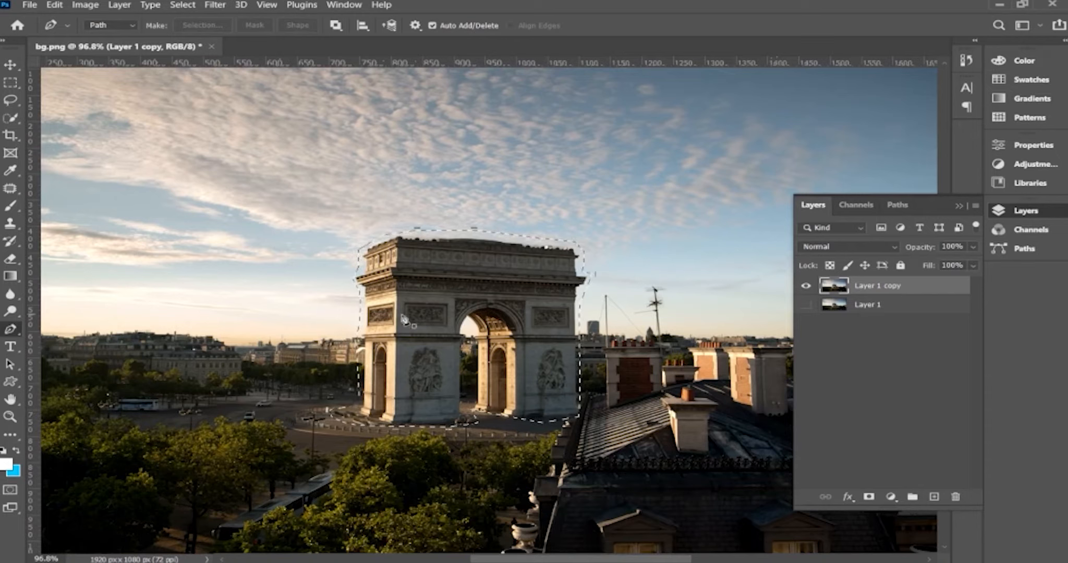
Remove the selected arch with Content-Aware Fill, using Auto sampling and output to a new layer.
key(shift+F5)
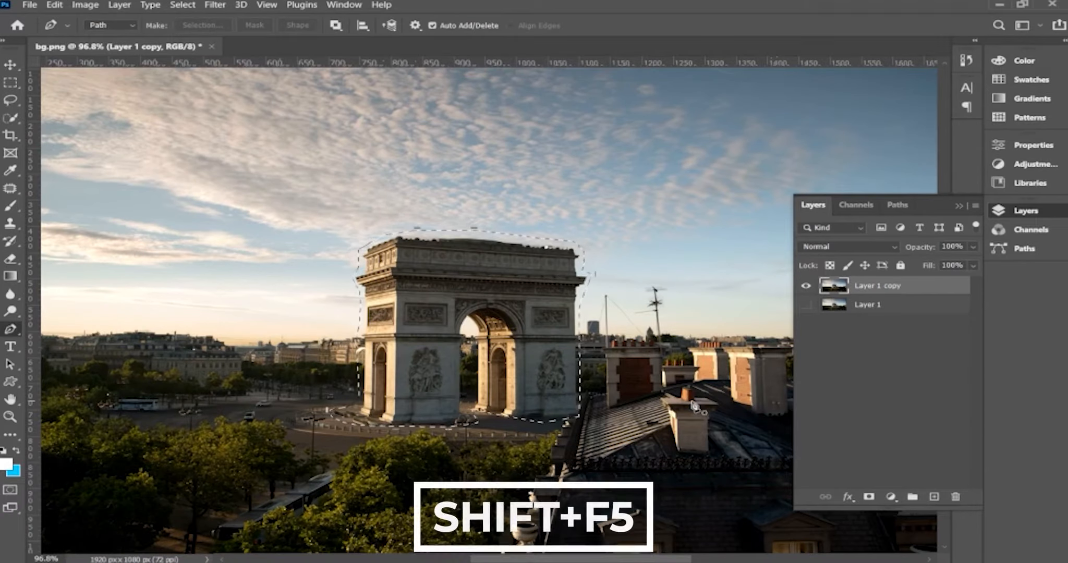
click(54, 4)
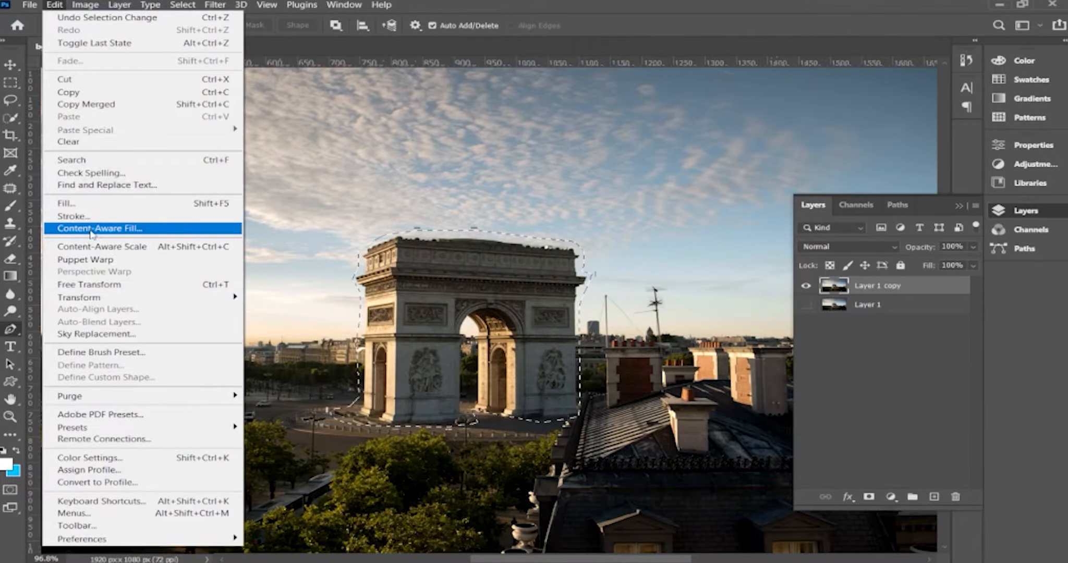
click(91, 229)
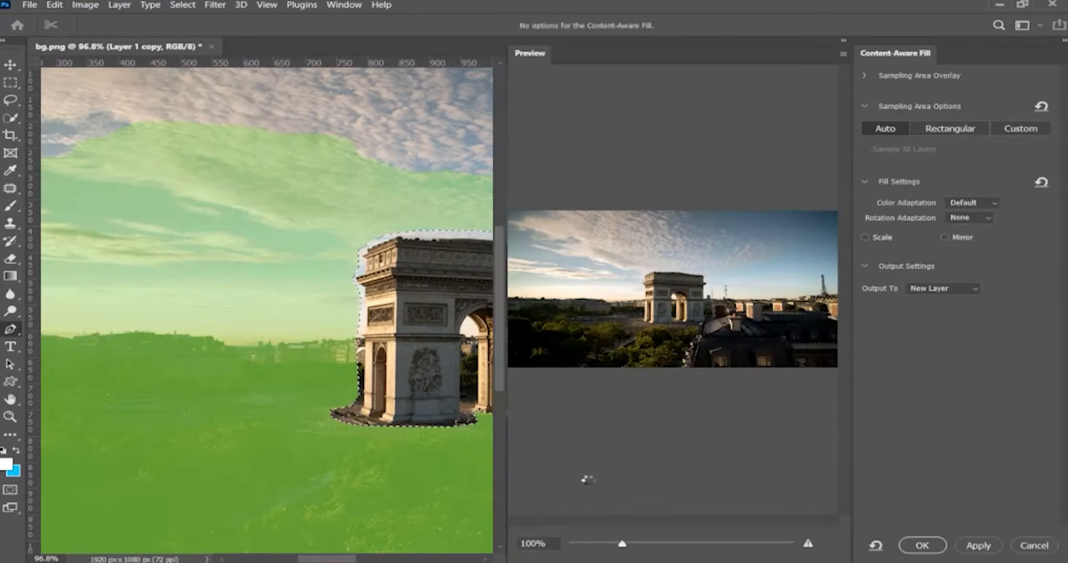
click(990, 550)
click(923, 546)
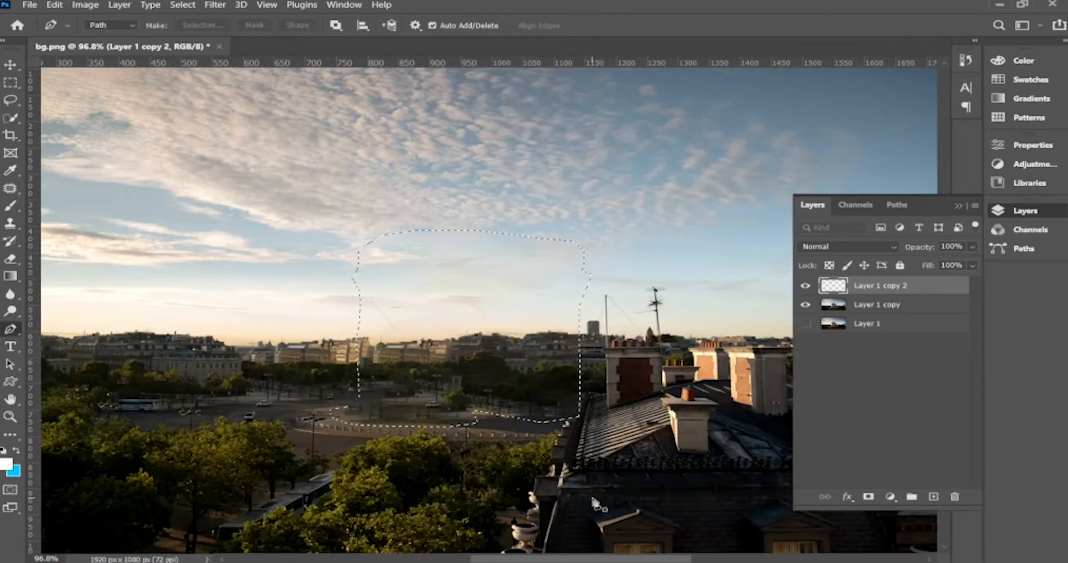
Clear the selection and check the filled patch by toggling the visibility of Layer 1 copy and the fill layer.
click(806, 306)
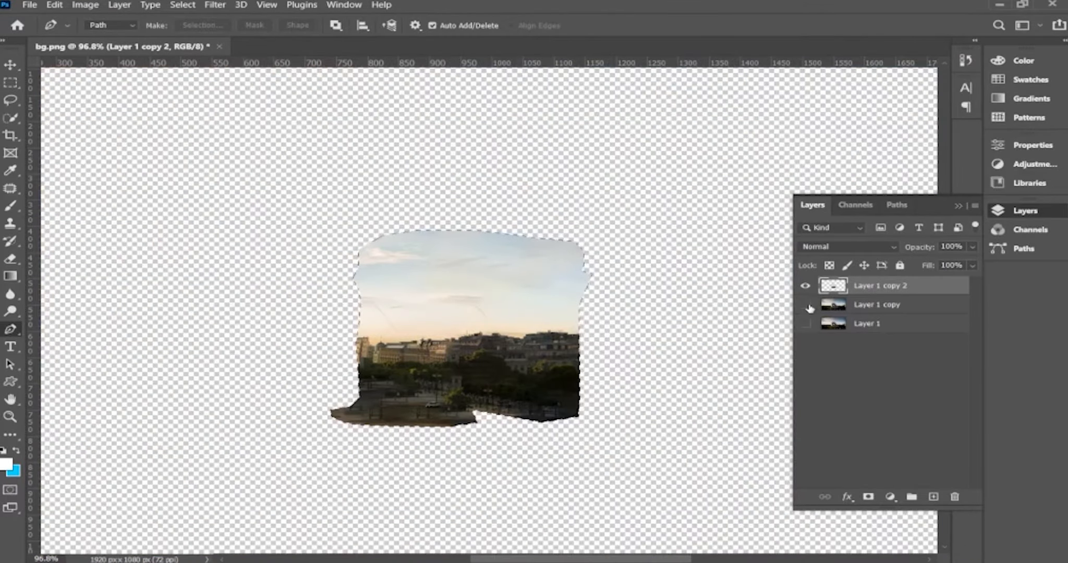
click(806, 305)
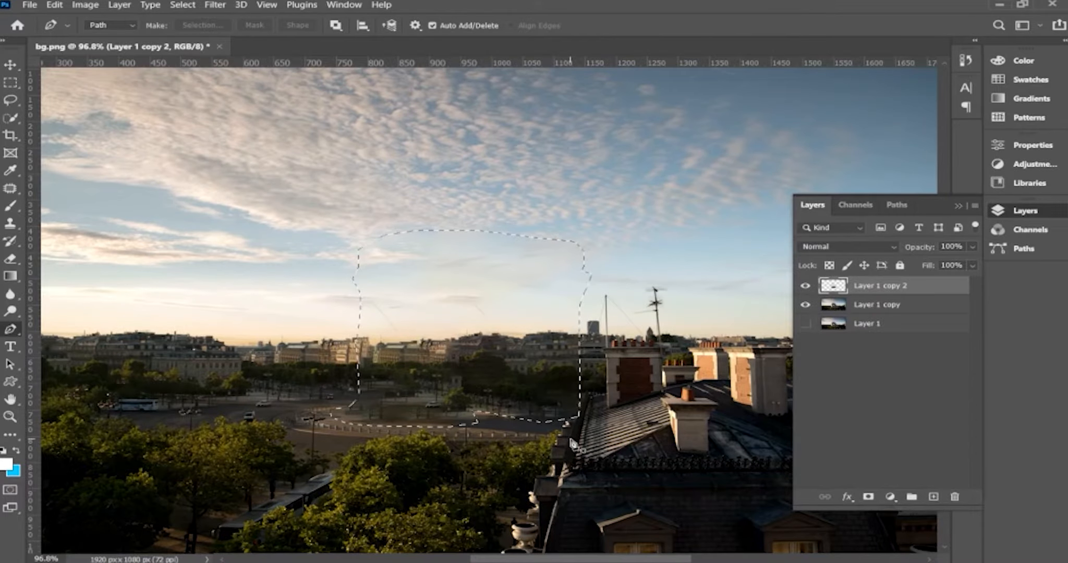
key(ctrl+d)
click(805, 305)
click(805, 305)
click(805, 288)
click(805, 288)
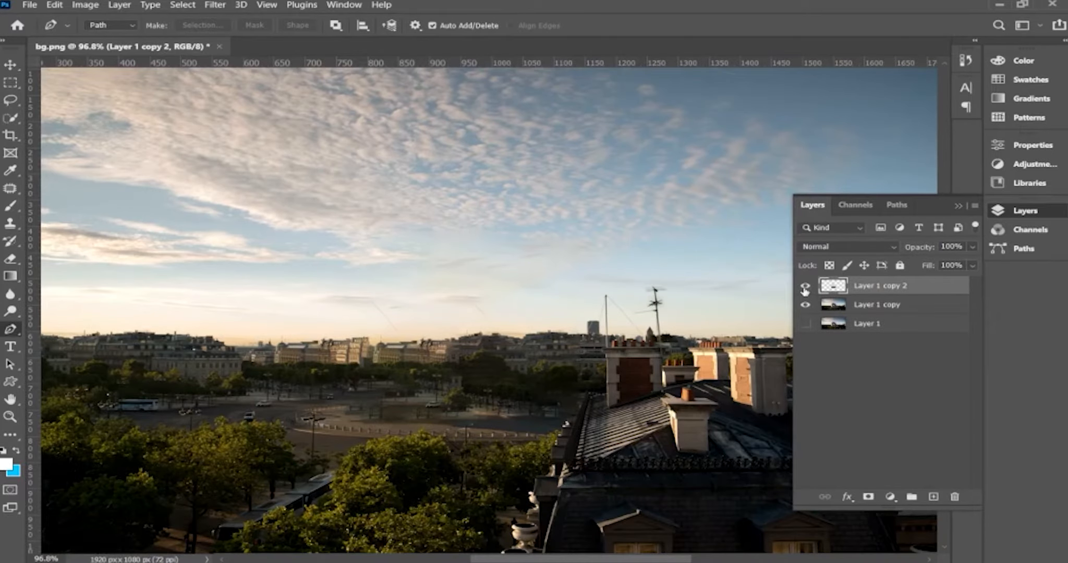
Merge the fill layer with Layer 1 copy and hide the result, leaving the original Layer 1 visible and selected.
shift+click(845, 305)
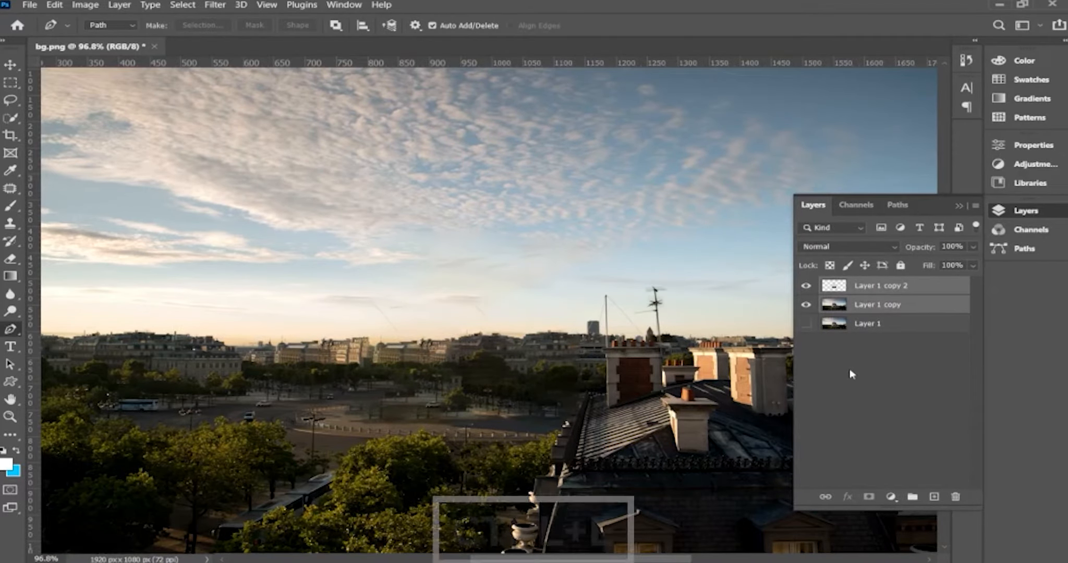
key(ctrl+e)
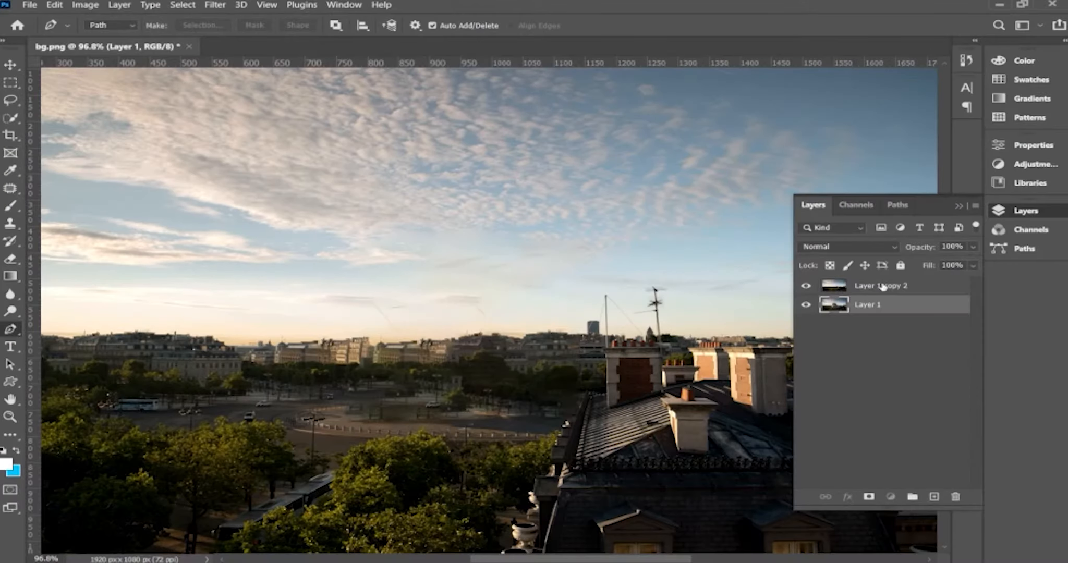
click(882, 285)
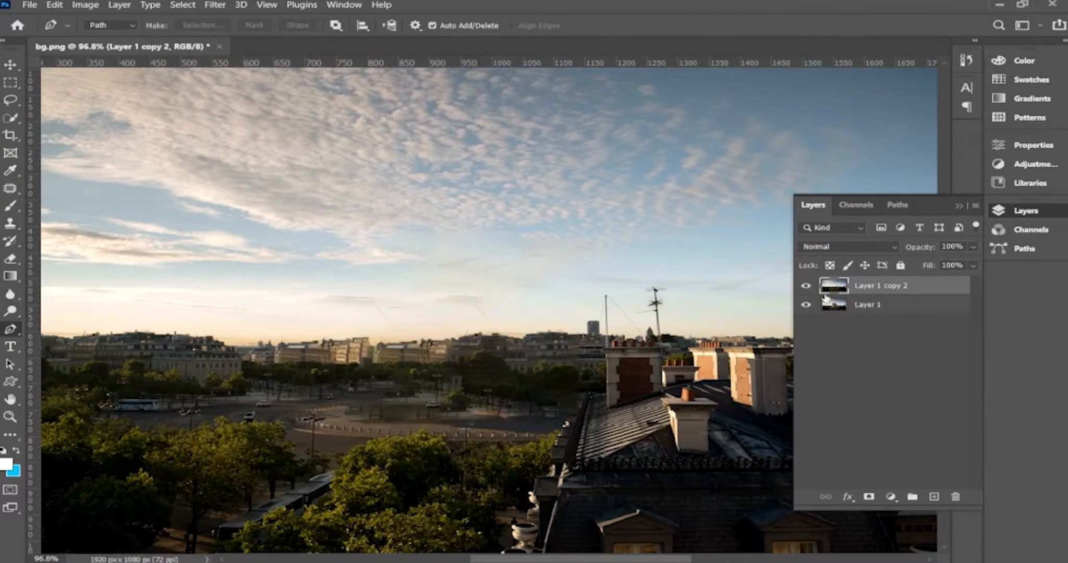
click(808, 287)
click(872, 309)
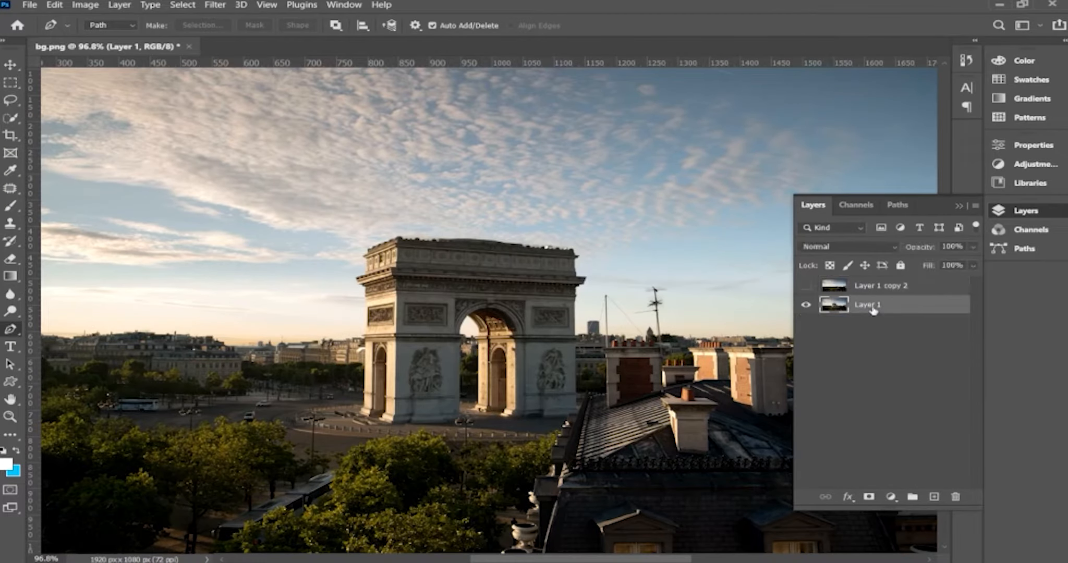
Draw a Pen path closely along the base of the arch, from the left pillar across the opening to the right pillar.
scroll(432, 449, up, 5)
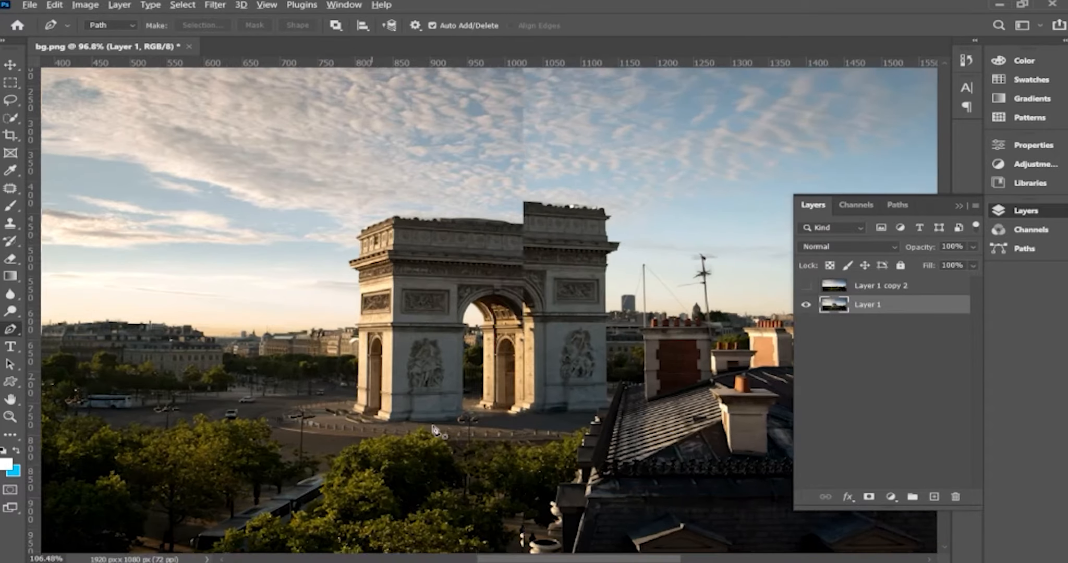
scroll(433, 430, up, 3)
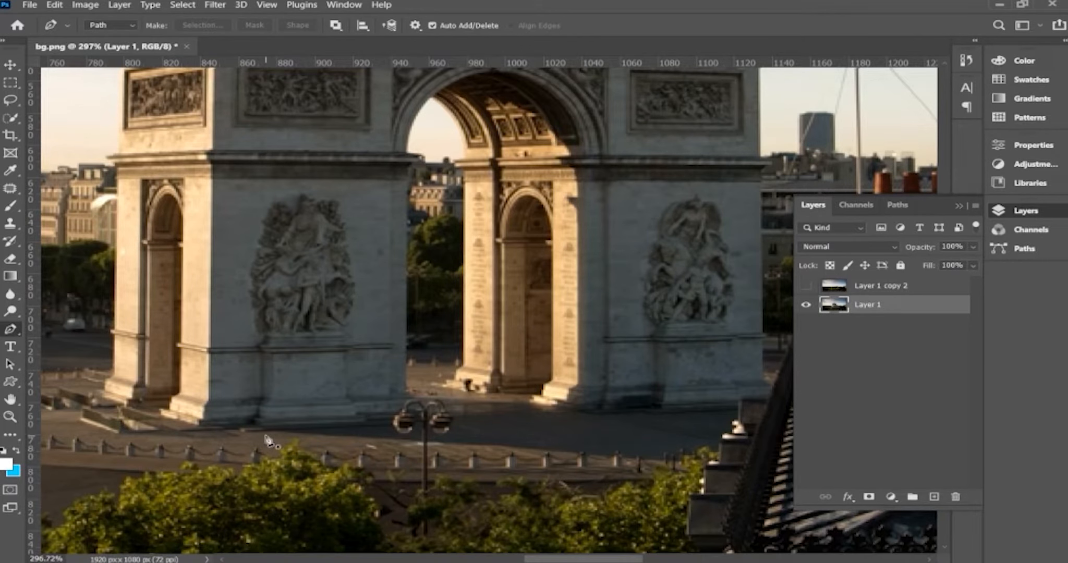
scroll(208, 442, down, 5)
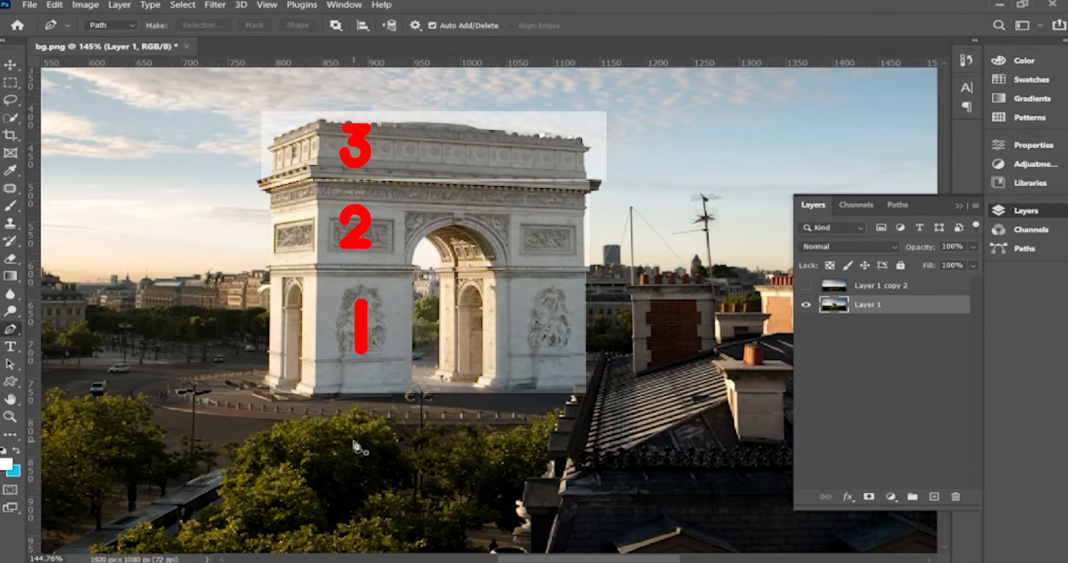
scroll(386, 377, up, 4)
scroll(386, 377, up, 3)
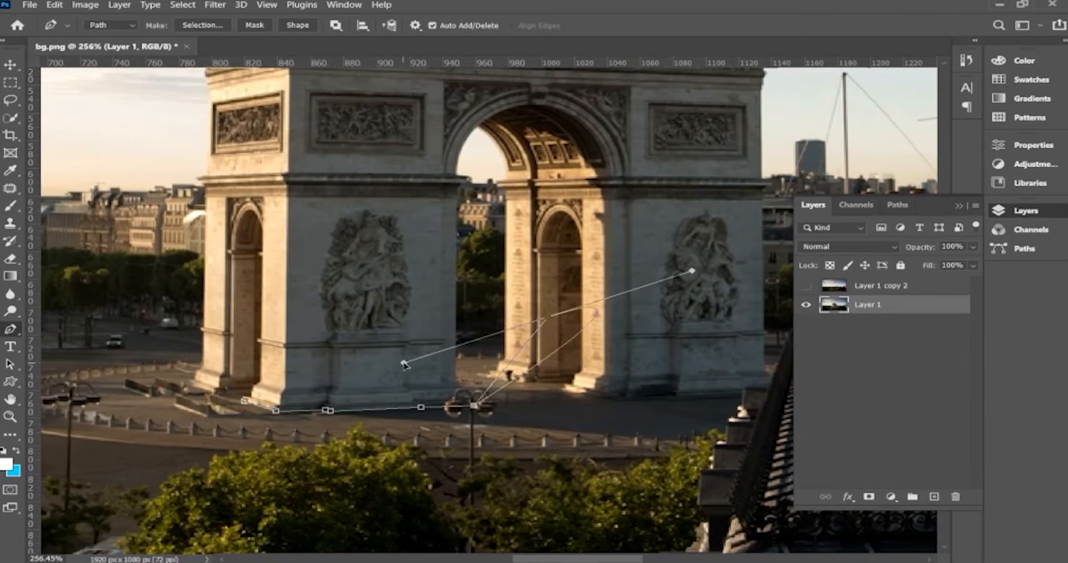
key(ctrl+z)
drag(613, 337, 500, 389)
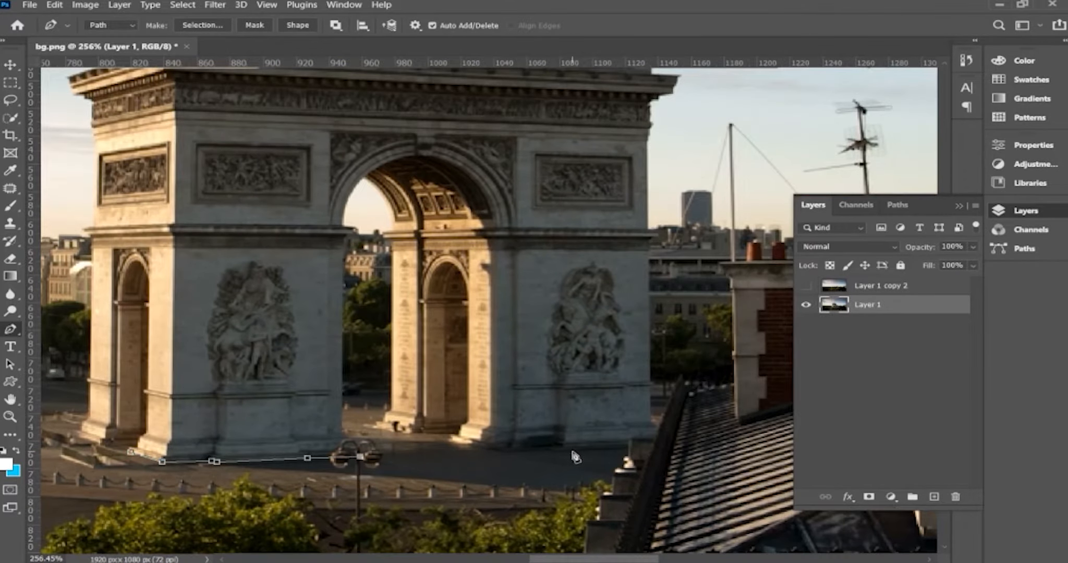
click(486, 449)
click(495, 451)
click(508, 452)
click(546, 449)
Close the path up the right edge, along the lower cornice and down the left side, and convert it to a selection.
drag(625, 454, 578, 469)
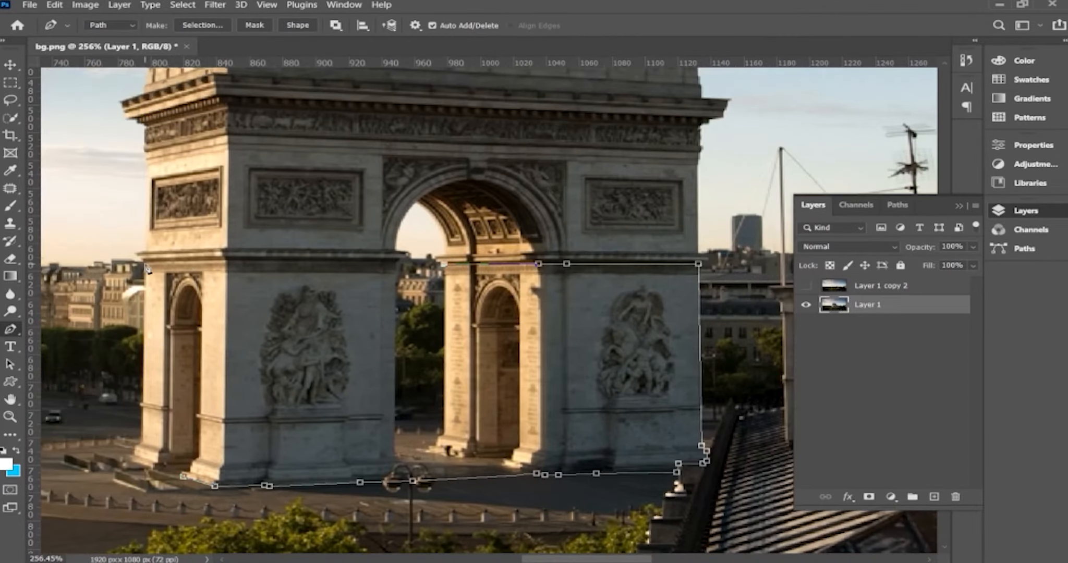
click(145, 265)
drag(375, 481, 428, 432)
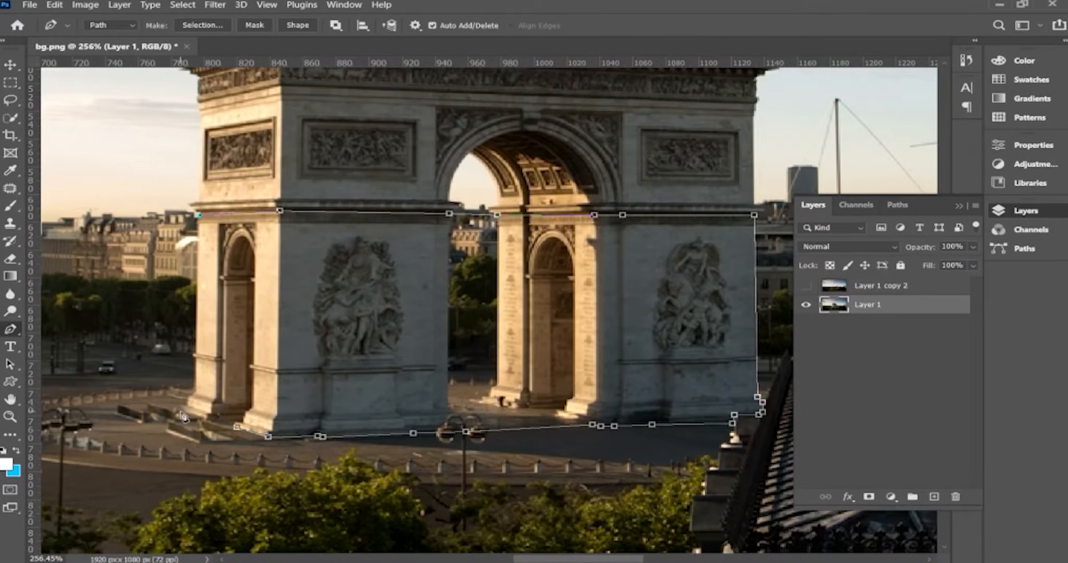
scroll(379, 460, down, 3)
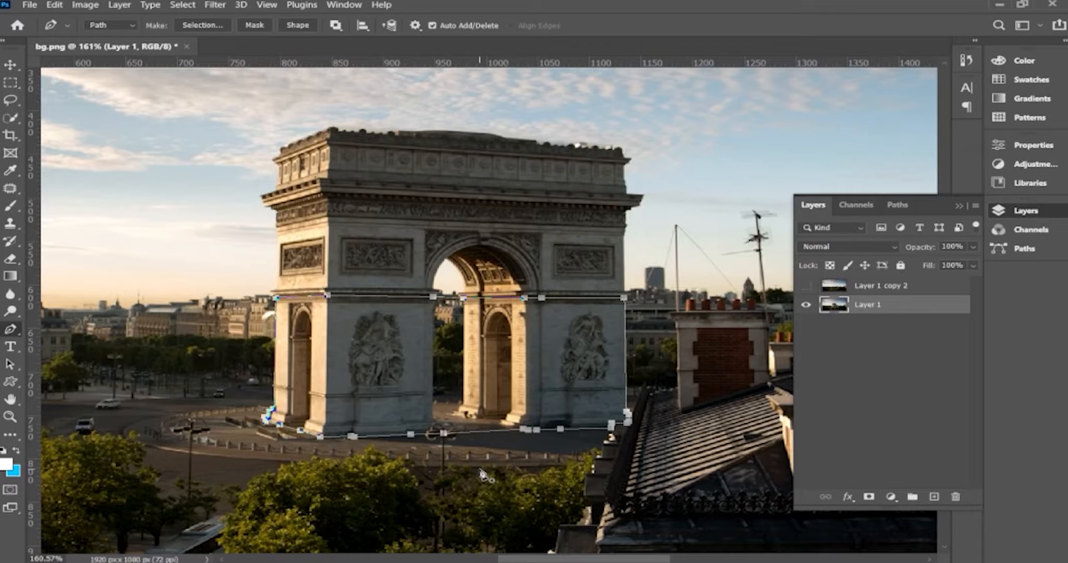
key(ctrl+Return)
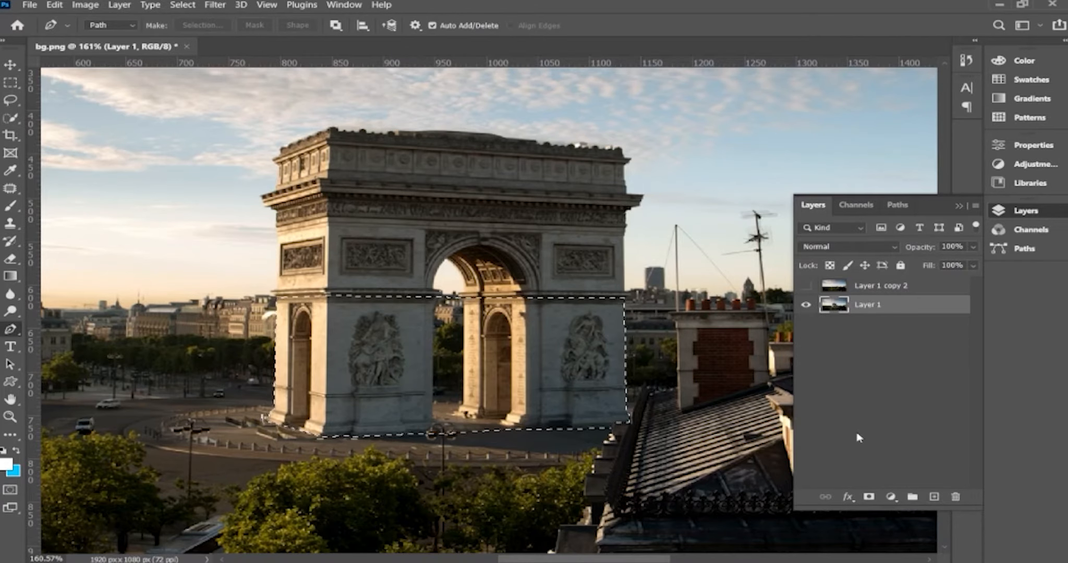
Copy the selected lower section to a new layer, check it with Layer 1 hidden, and show and reselect Layer 1.
key(ctrl+j)
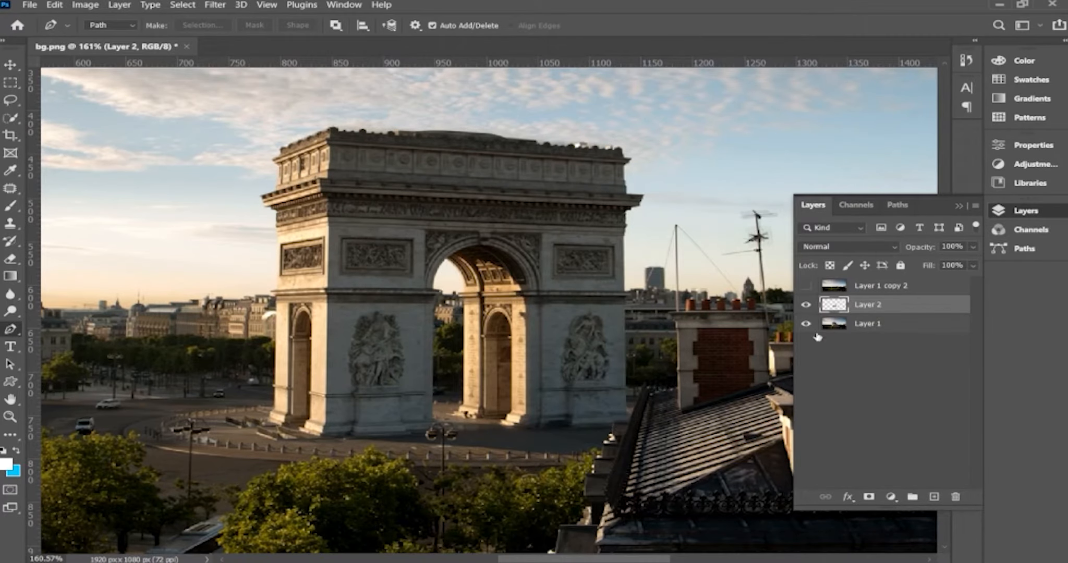
click(806, 324)
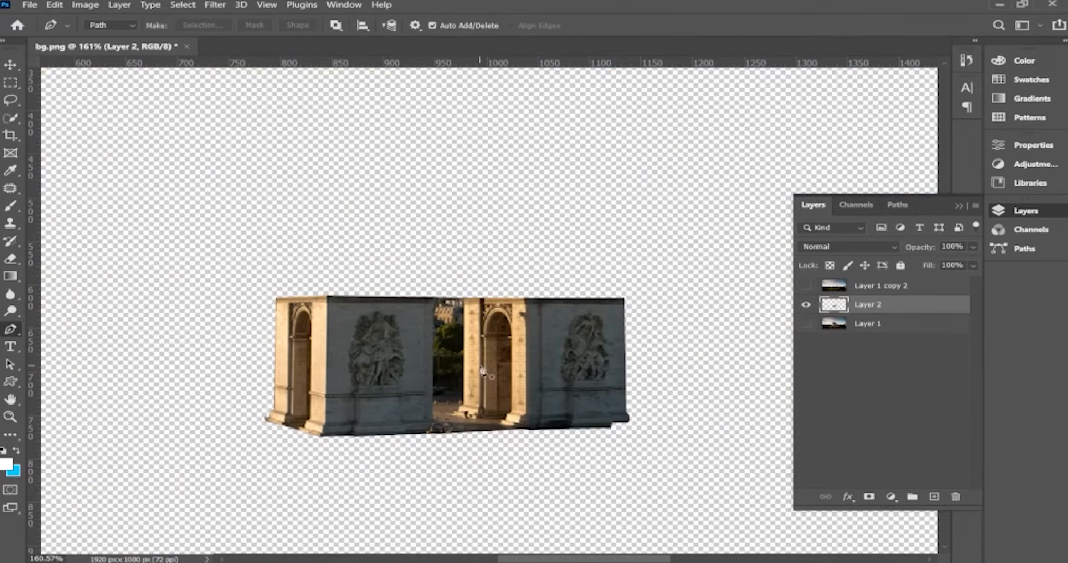
click(806, 324)
click(859, 324)
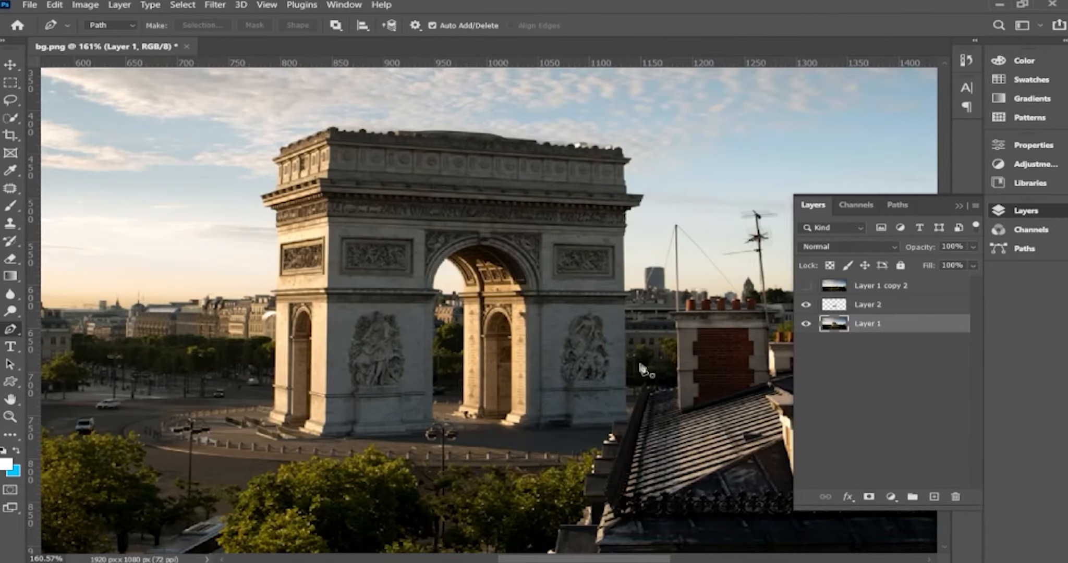
Outline the arch's middle section between the two cornices with a Pen path, copy it to a new layer, and hide Layer 2.
scroll(452, 382, up, 3)
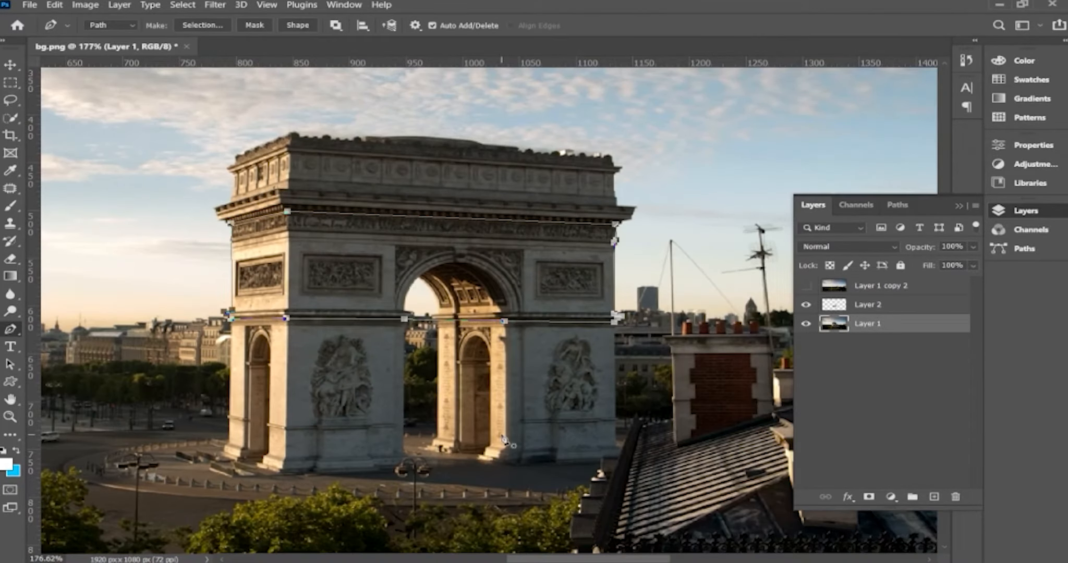
key(ctrl+Return)
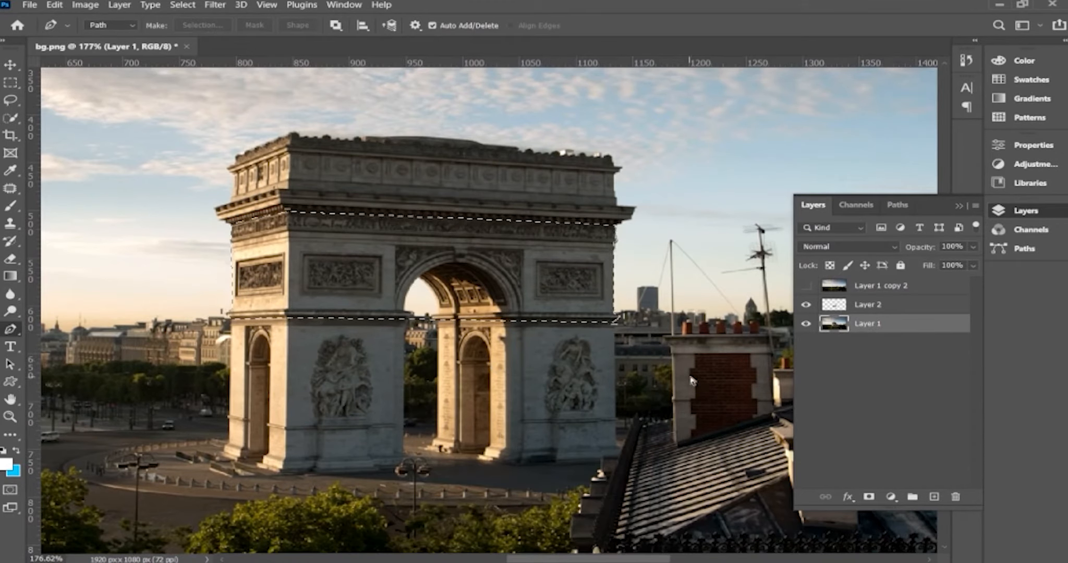
key(ctrl+j)
click(806, 304)
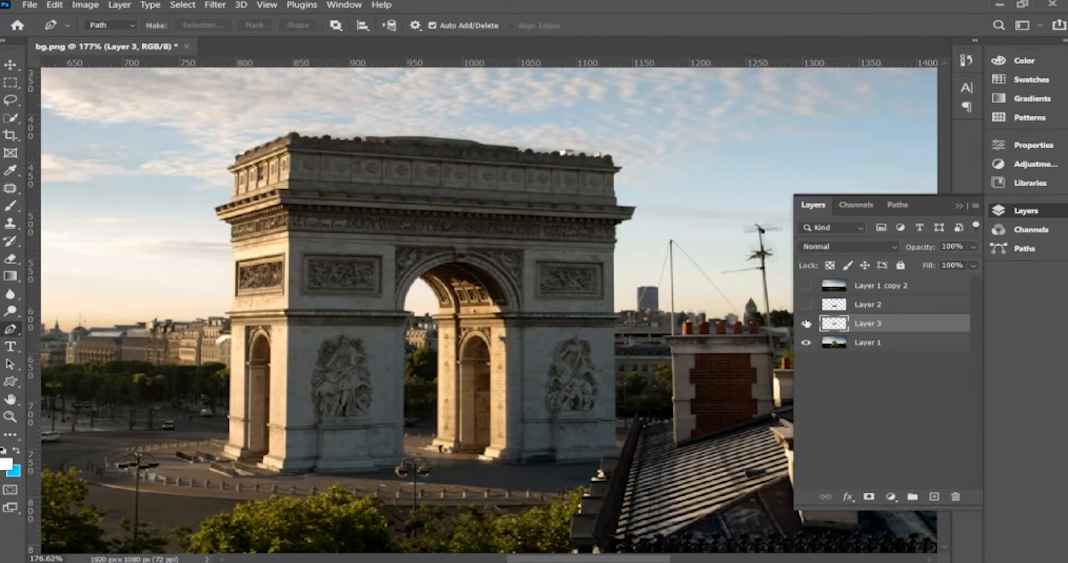
Check the copied middle section with Layer 1 hidden, and show and reselect Layer 1.
click(806, 343)
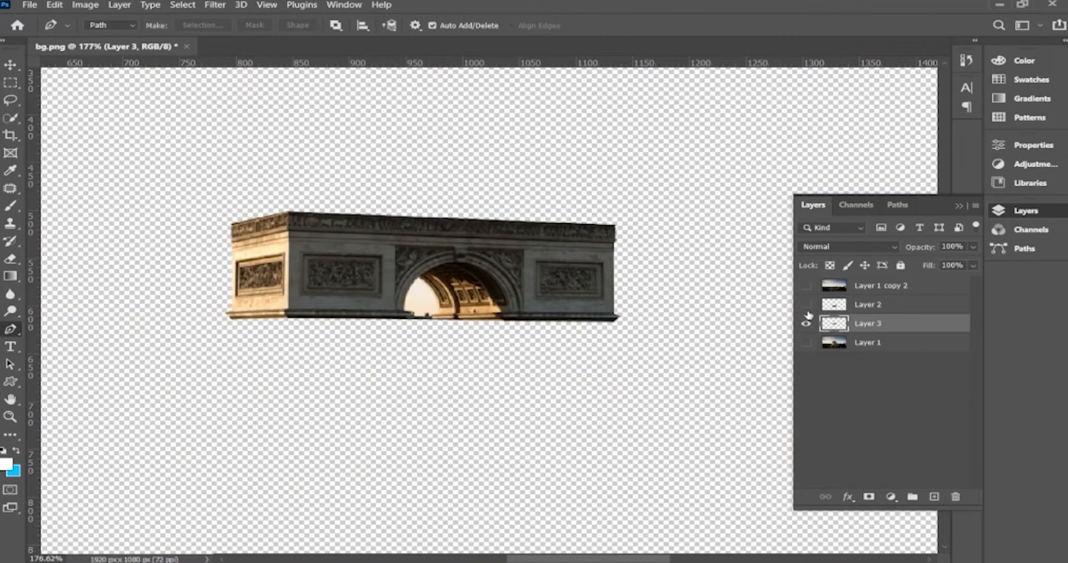
click(806, 305)
click(807, 312)
click(806, 343)
click(806, 323)
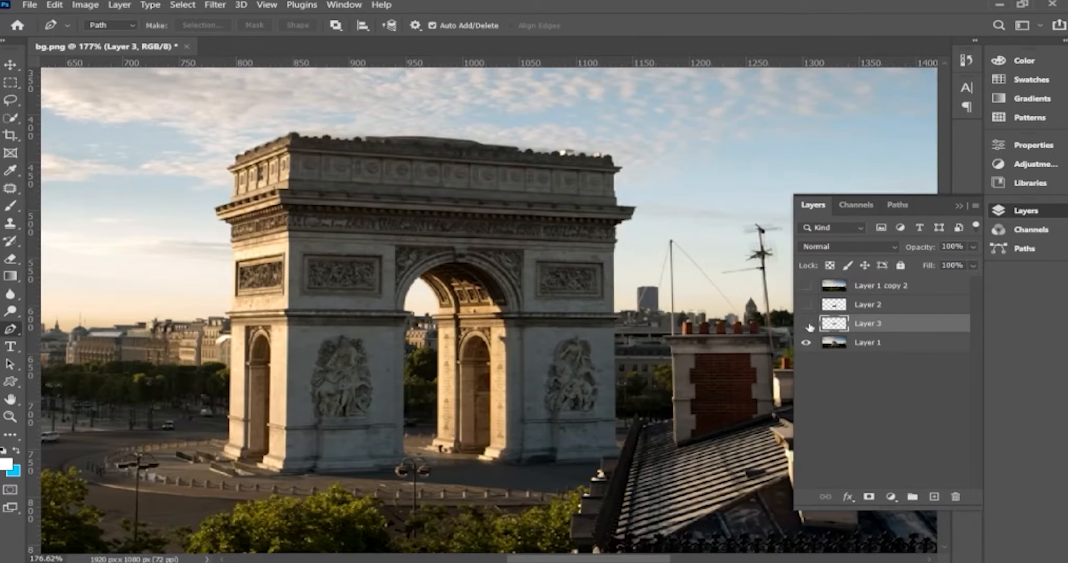
click(881, 344)
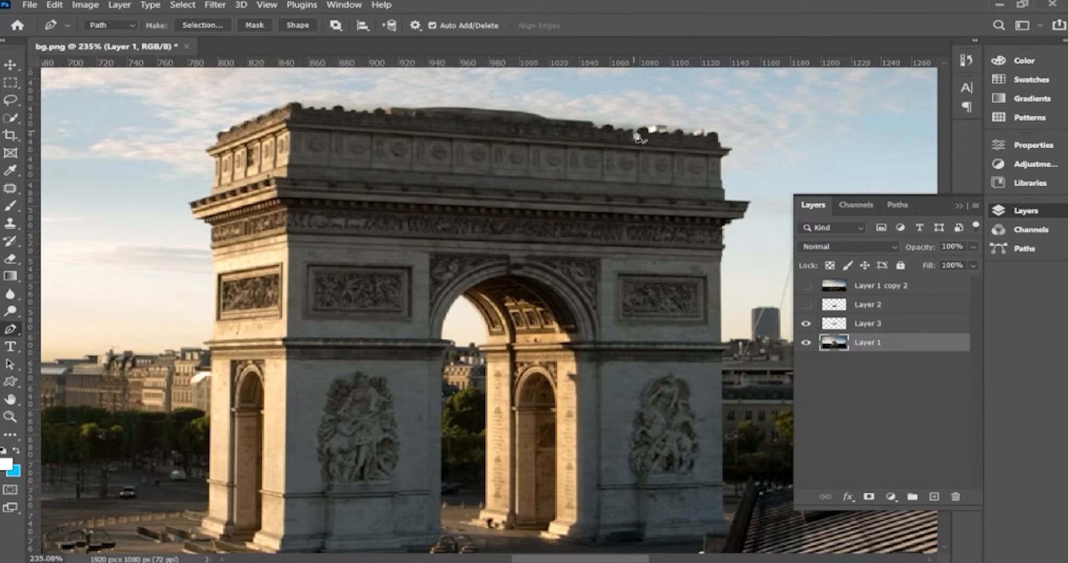
Draw a Pen path below the upper cornice, up the arch's right edge and along the jagged roofline toward the left.
scroll(636, 133, up, 2)
click(590, 123)
click(586, 117)
scroll(532, 114, down, 1)
click(530, 113)
click(515, 108)
click(394, 101)
Continue the path along the roofline to the left corner, close it down the left side and convert it to a selection.
scroll(381, 106, up, 1)
scroll(373, 109, up, 1)
click(322, 133)
scroll(313, 133, up, 1)
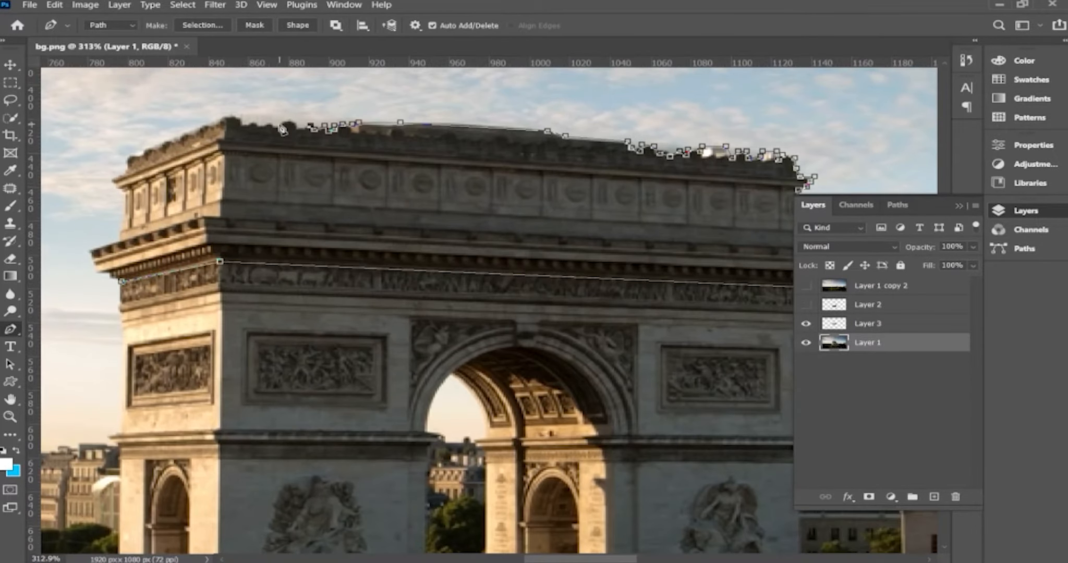
click(129, 158)
scroll(131, 160, down, 3)
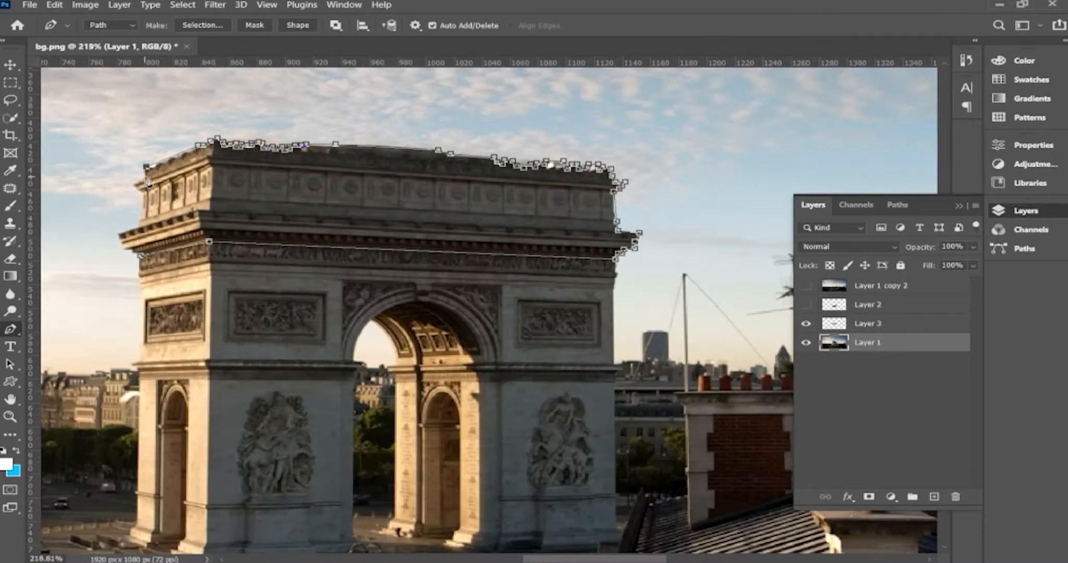
scroll(153, 207, up, 1)
scroll(146, 209, down, 3)
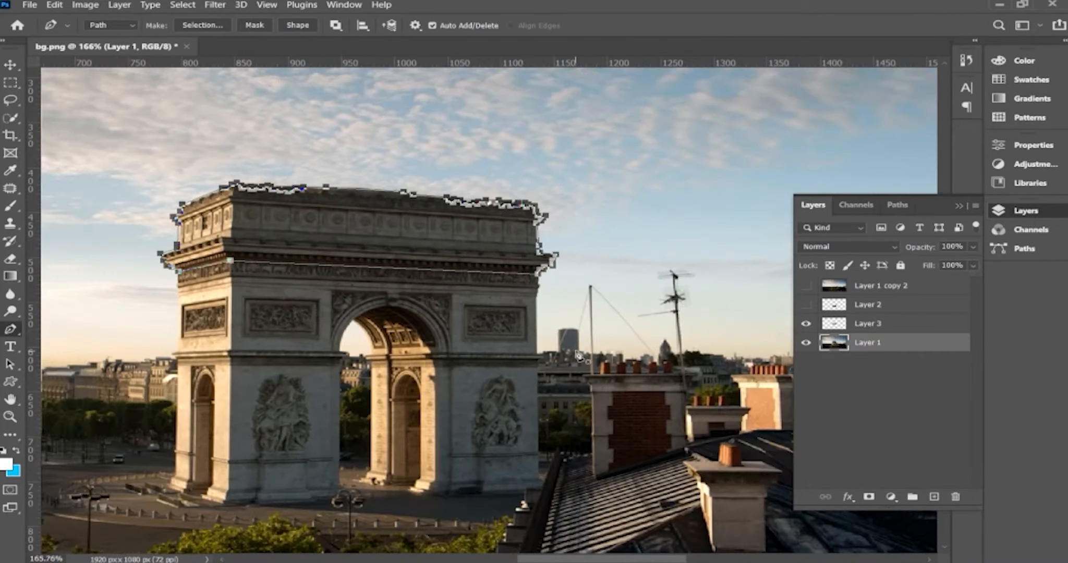
key(ctrl+Return)
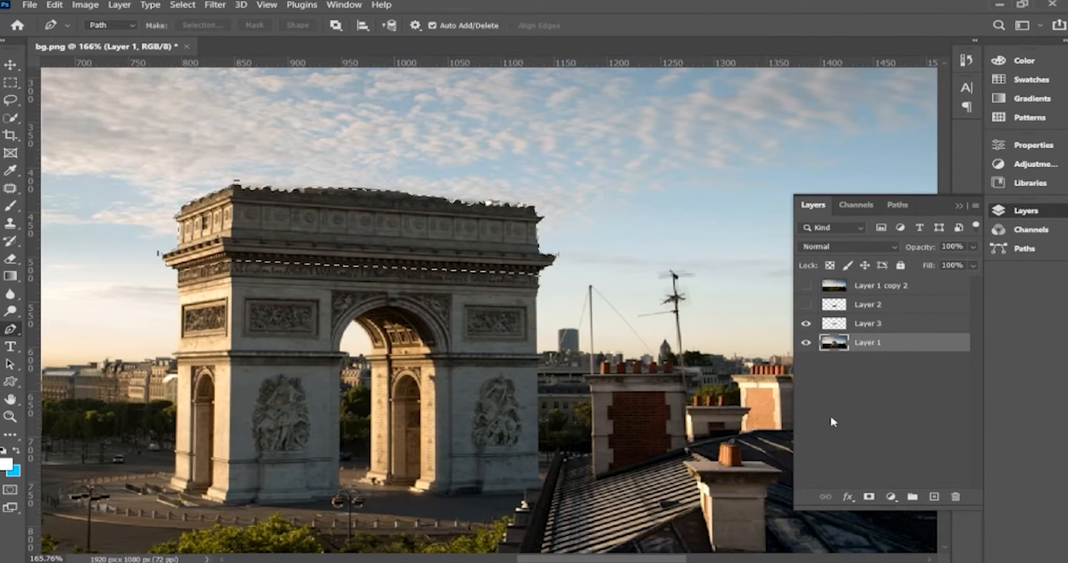
Copy the selected top section to a new layer and check the three cut sections with Layer 1 hidden.
key(ctrl+j)
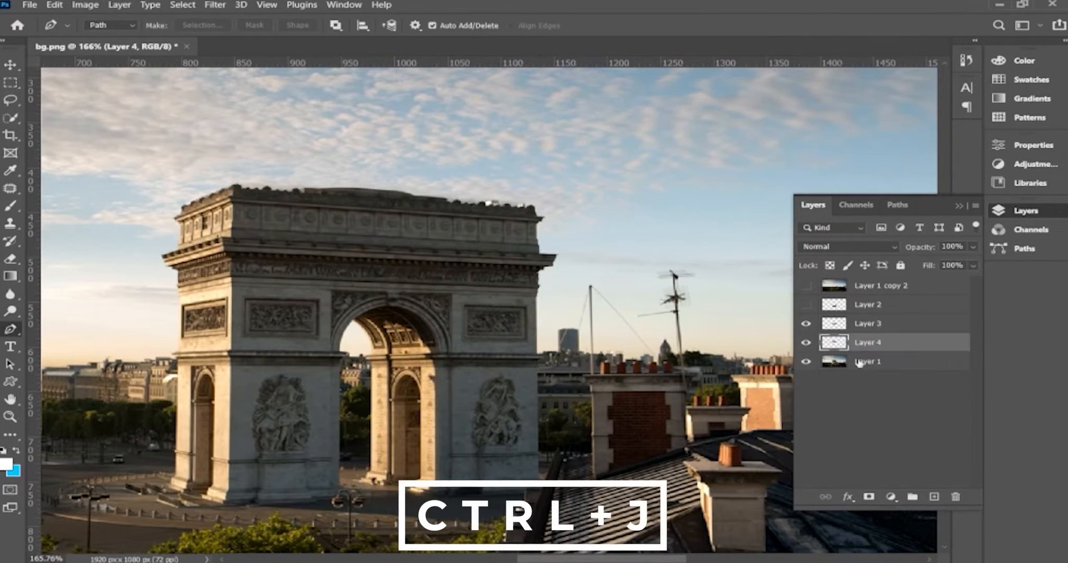
click(806, 362)
click(807, 323)
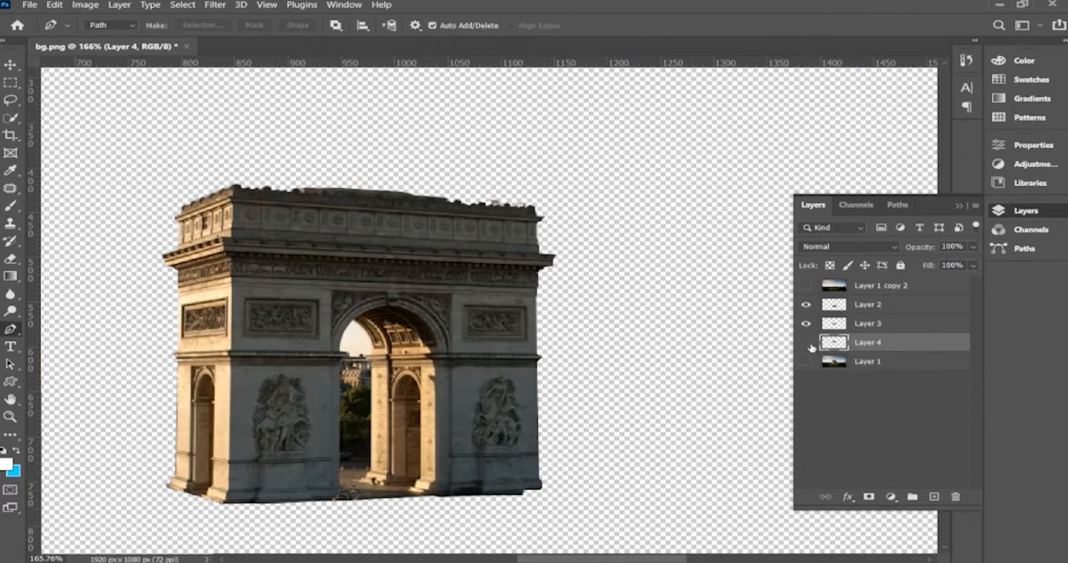
drag(812, 348, 806, 305)
mouse_move(807, 350)
mouse_down()
mouse_move(807, 324)
mouse_move(805, 345)
mouse_up()
click(806, 361)
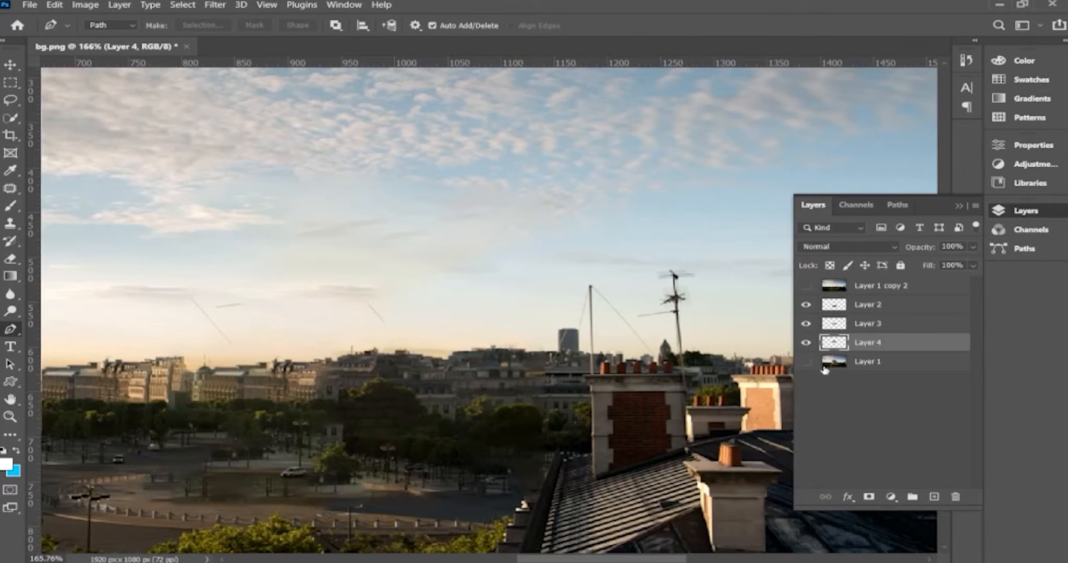
Delete Layer 1, show Layer 1 copy 2 and move it beneath the three arch sections.
click(834, 363)
drag(865, 363, 955, 496)
click(807, 286)
scroll(423, 398, down, 3)
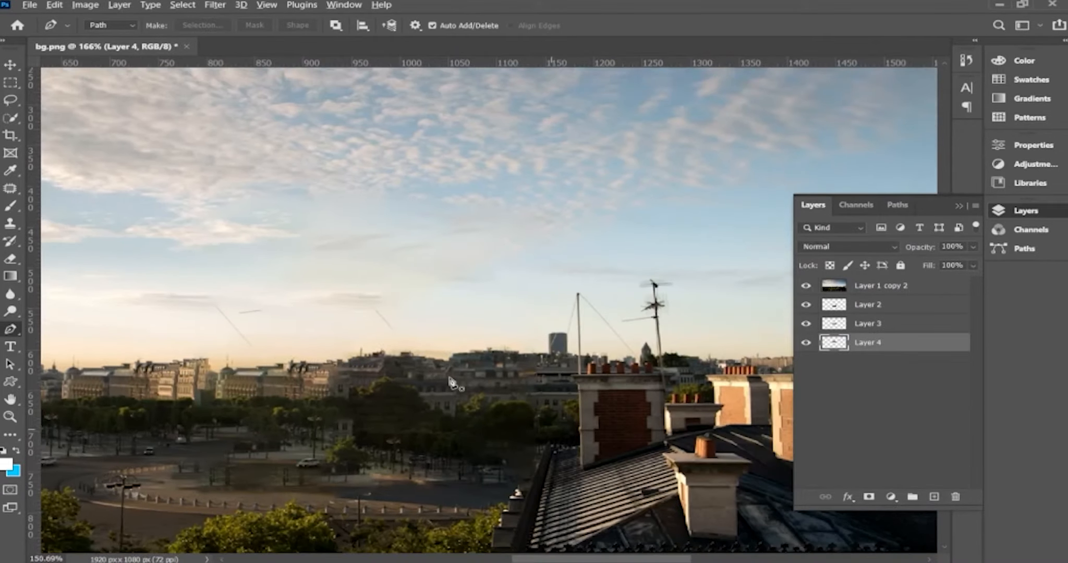
drag(879, 284, 889, 363)
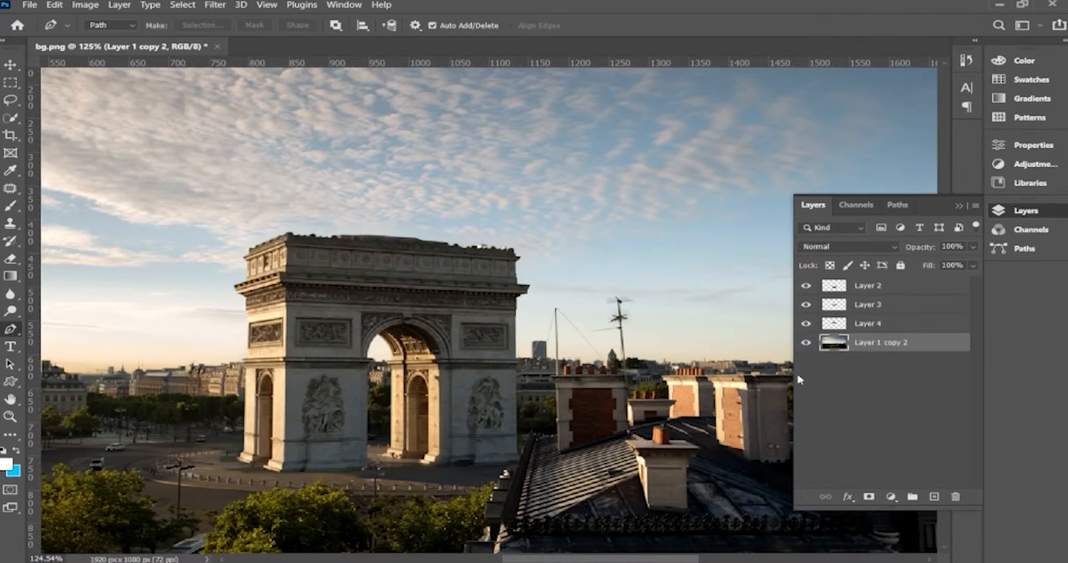
Rename the background layer bg and the top, middle and lower arch layers 3, 2 and 1.
double_click(880, 342)
text(bg)
key(shift+Tab)
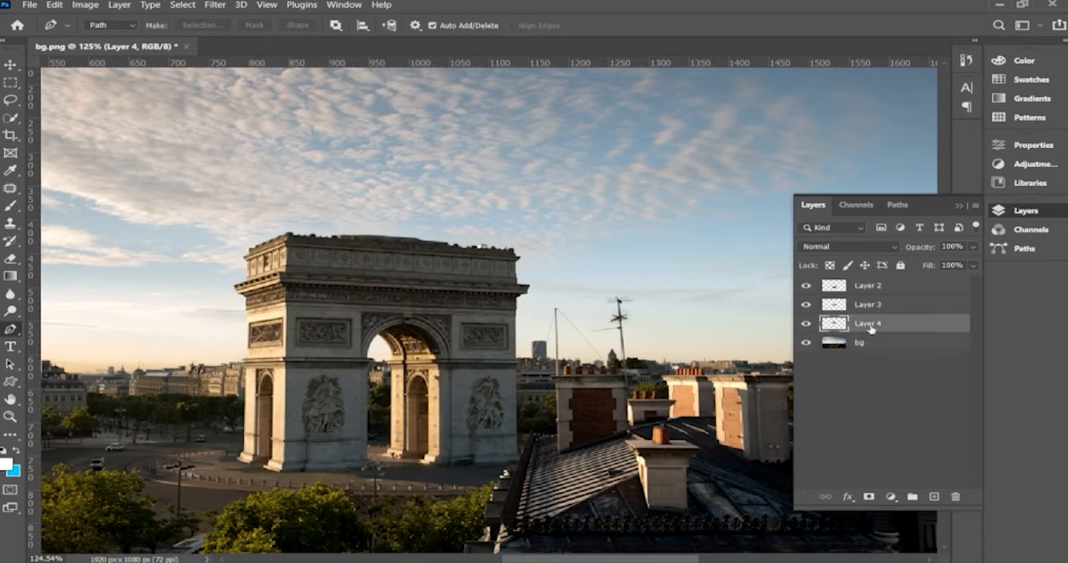
text(3)
key(shift+Tab)
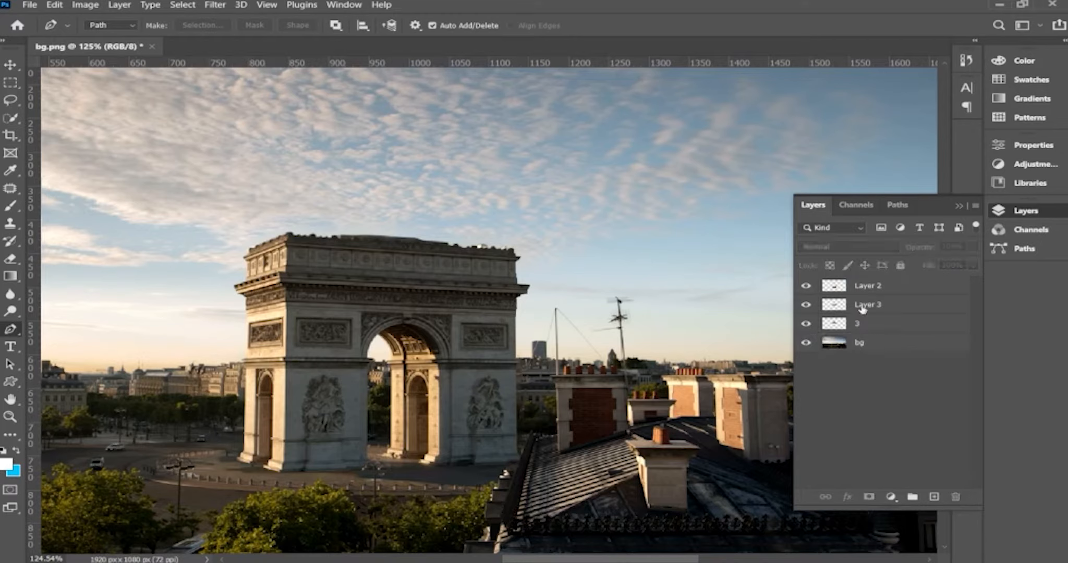
text(2)
key(shift+Tab)
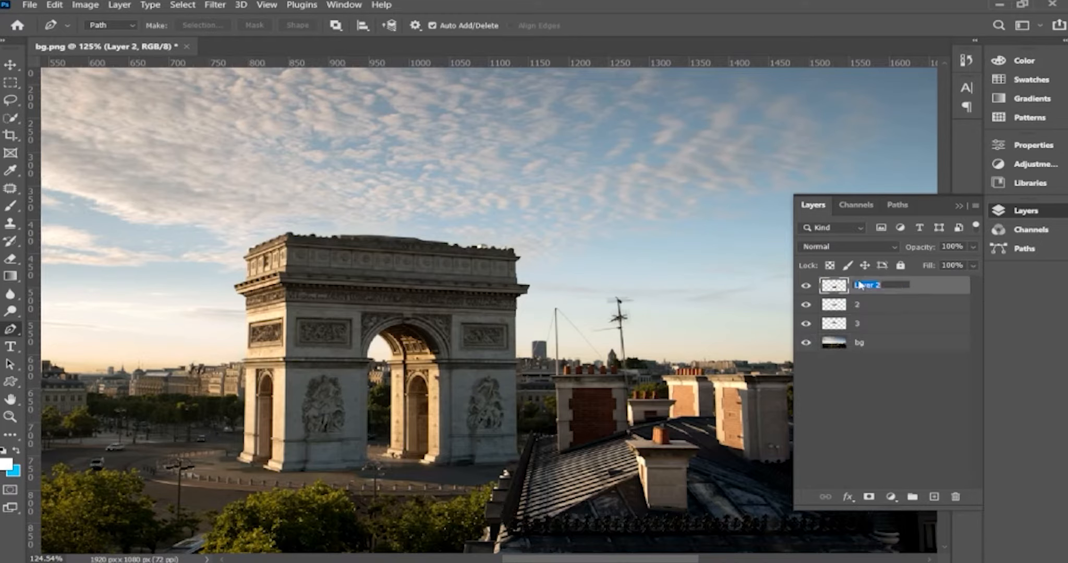
text(1)
click(914, 376)
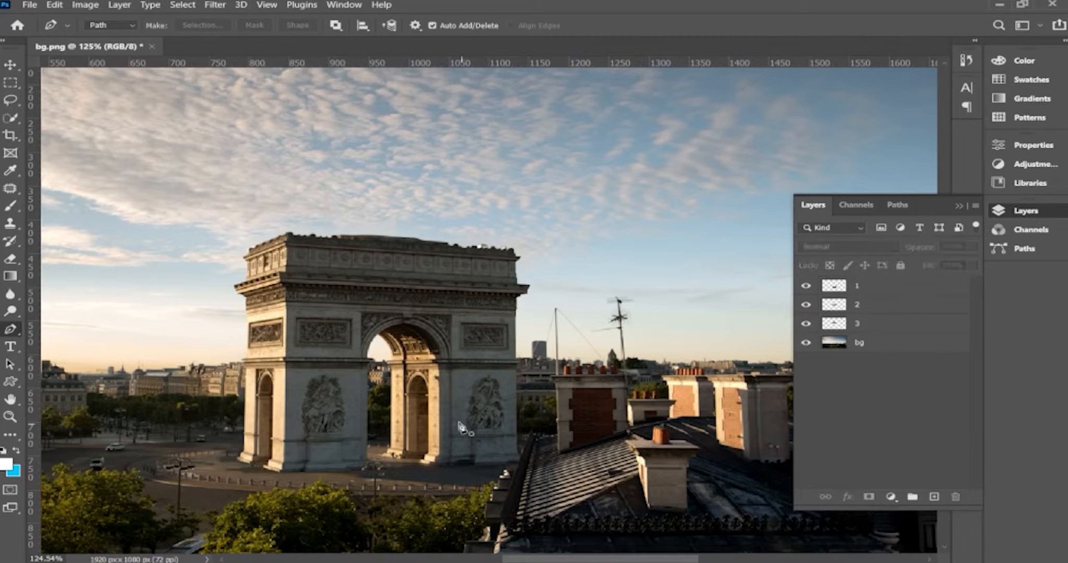
Save the document as a Photoshop file named cut layers in the recording folder on the Desktop.
click(30, 5)
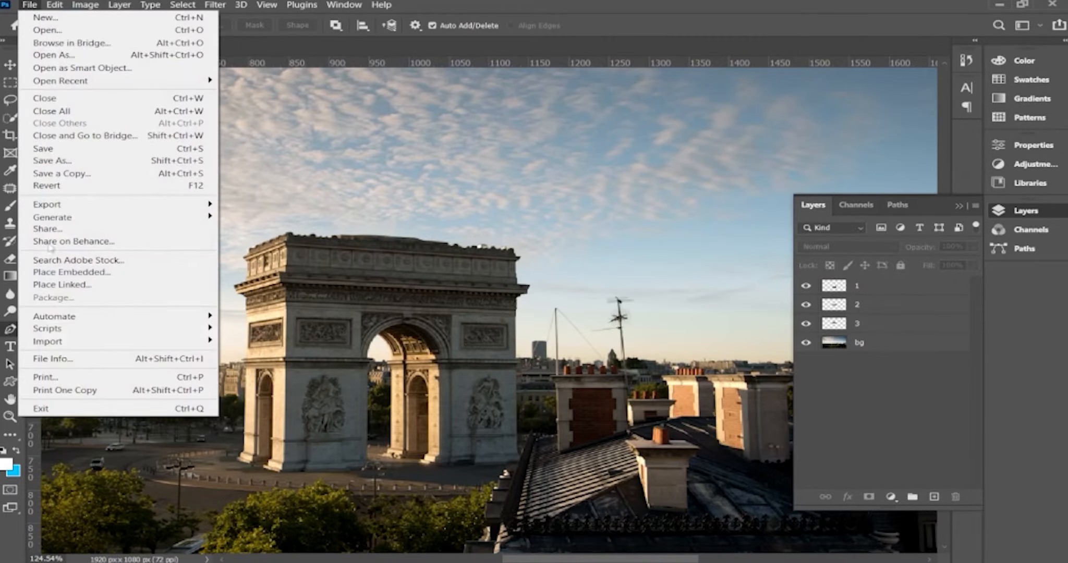
click(52, 160)
click(59, 102)
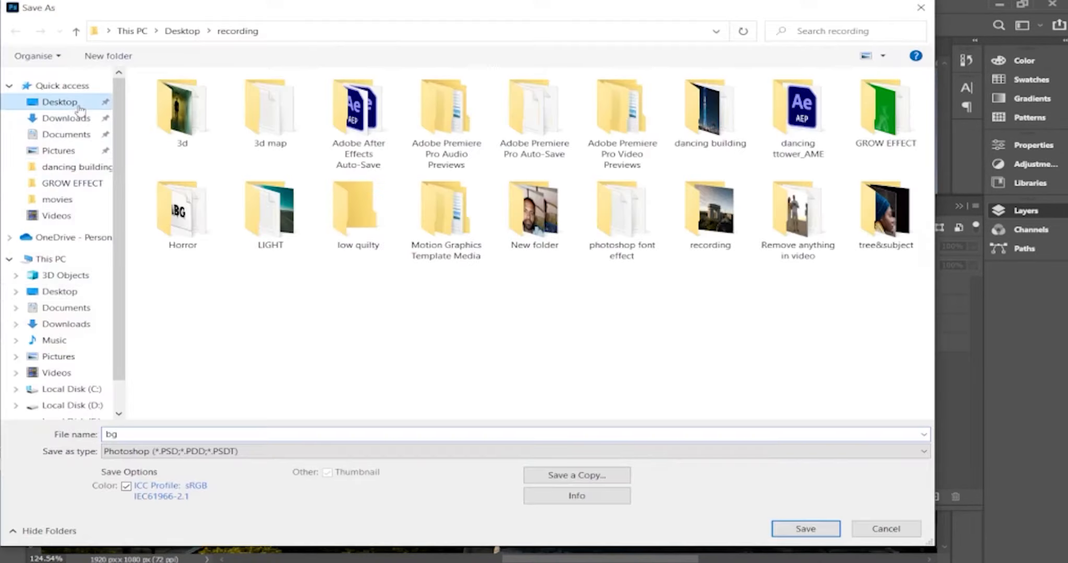
double_click(683, 254)
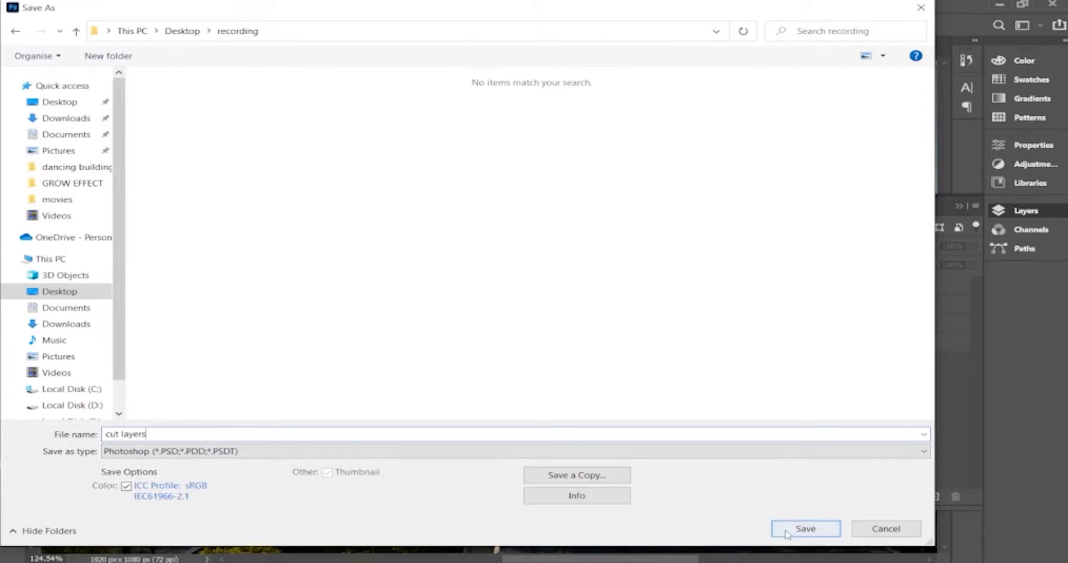
click(803, 530)
click(711, 155)
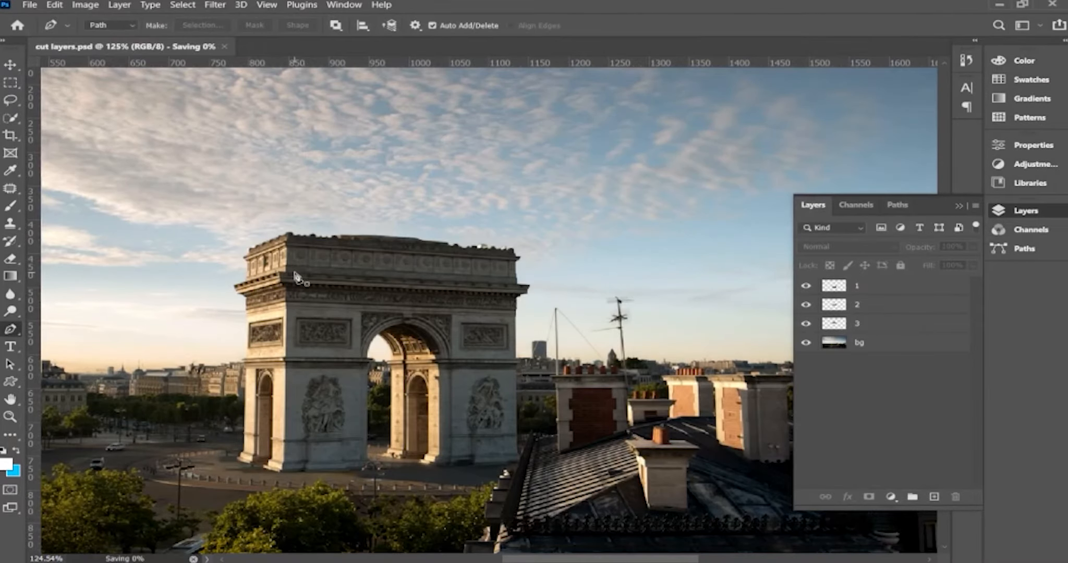
key(v)
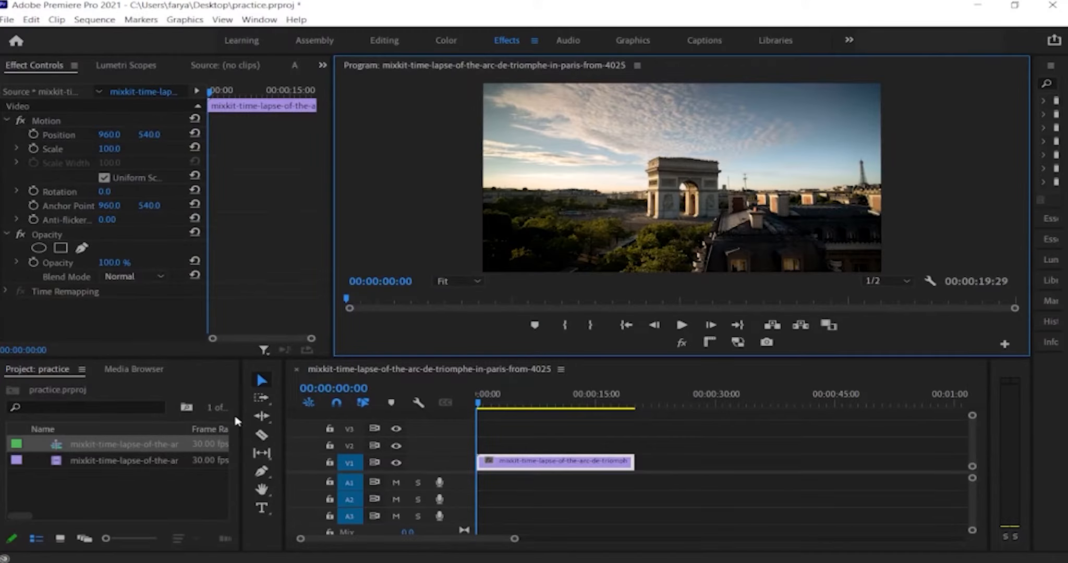
Switch to Premiere Pro and import the cut layers file from the Desktop's recording folder as Individual Layers.
double_click(173, 489)
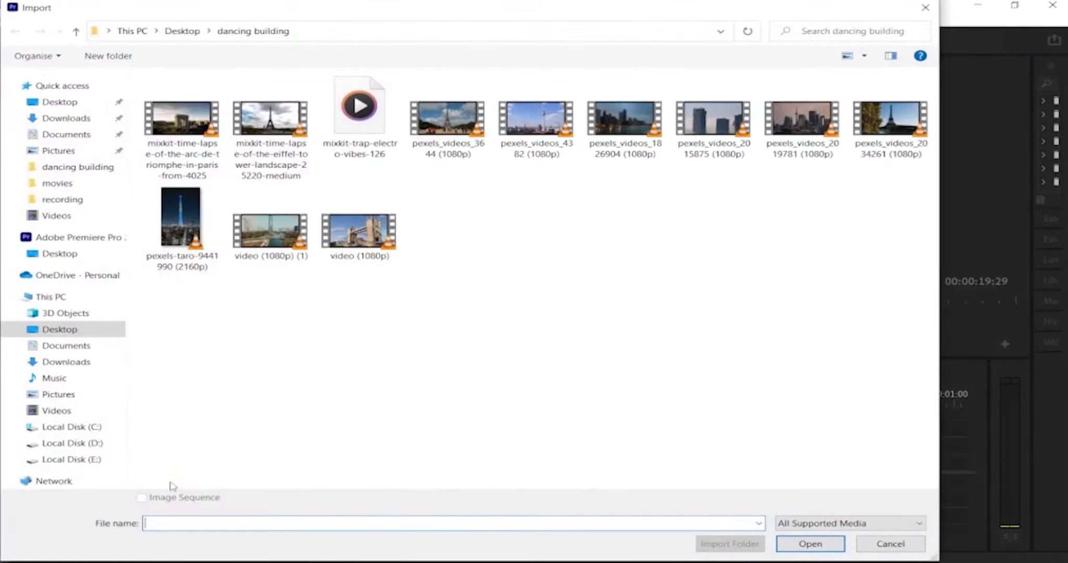
click(73, 103)
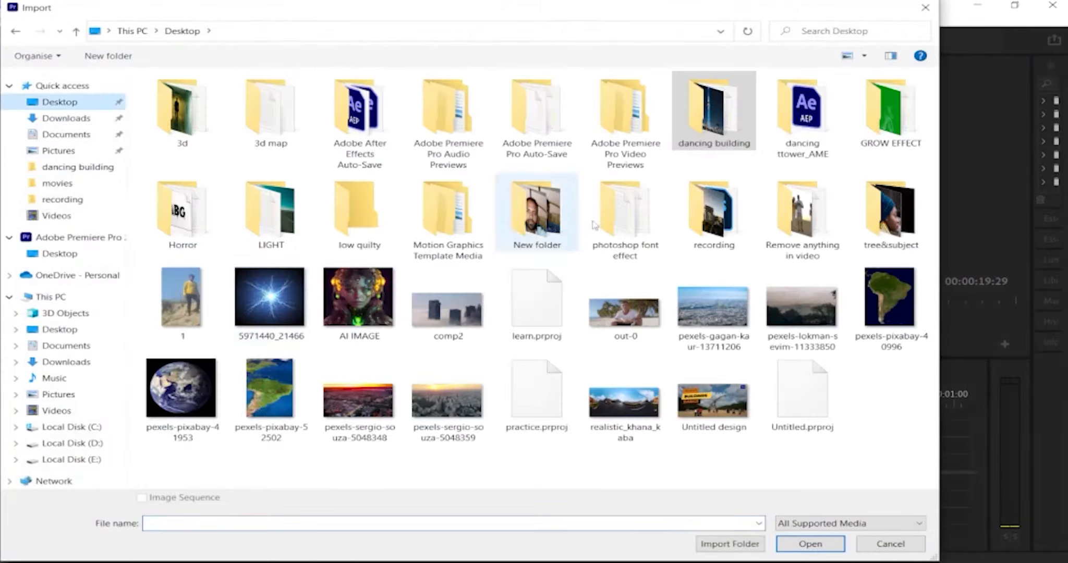
double_click(714, 214)
click(271, 146)
click(811, 544)
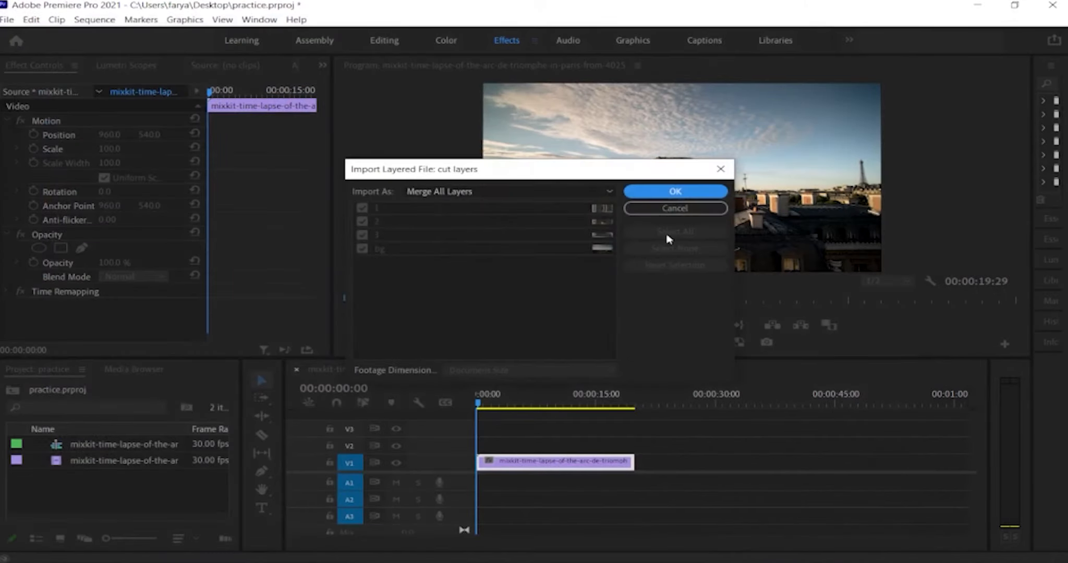
click(526, 192)
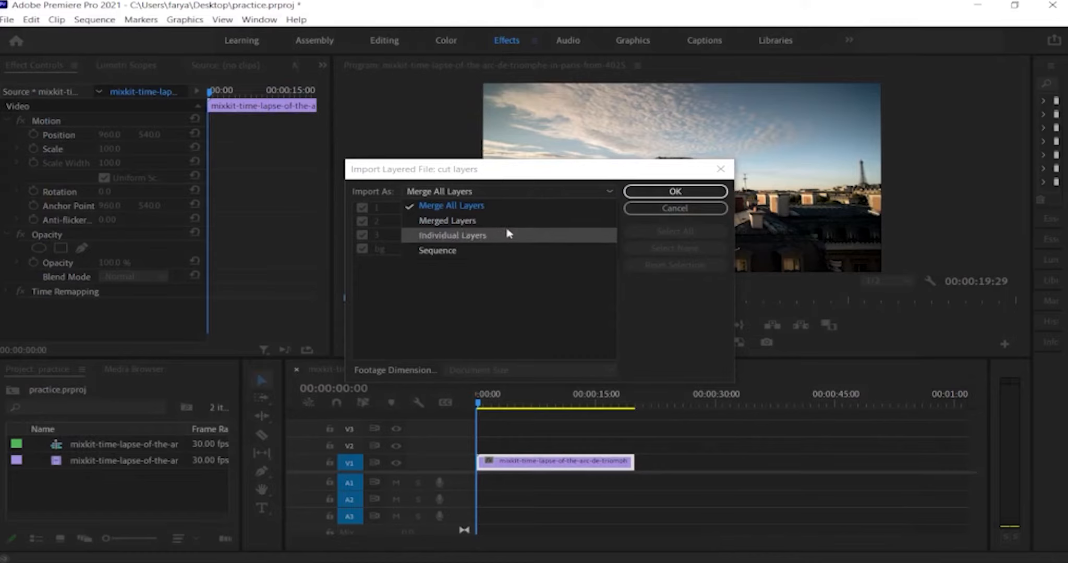
click(508, 244)
click(676, 192)
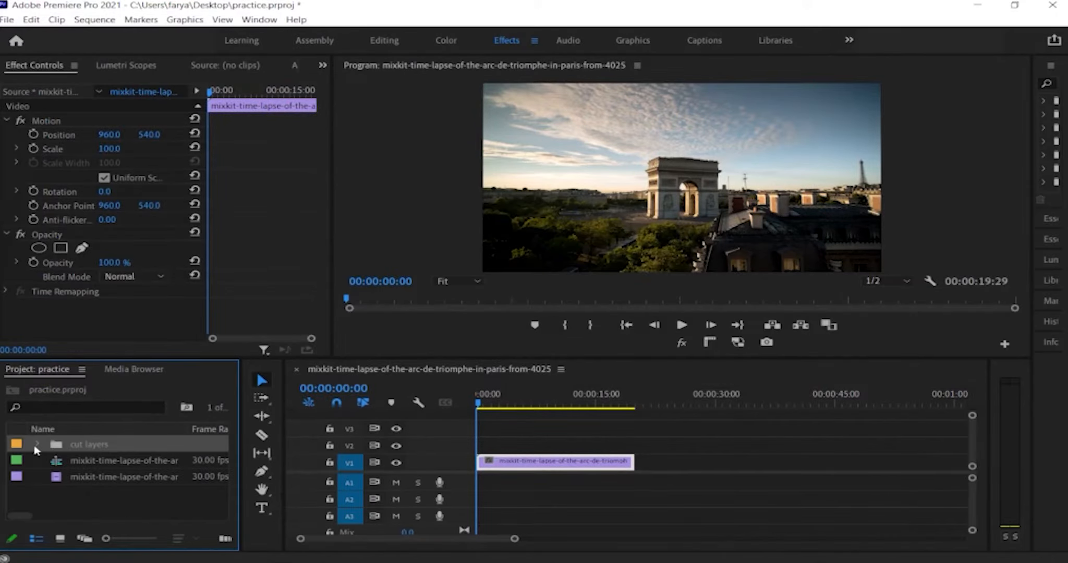
Expand the cut layers bin and place bg/cut layers.psd on track V2 at the start of the sequence.
click(37, 445)
scroll(225, 480, down, 1)
scroll(225, 480, up, 1)
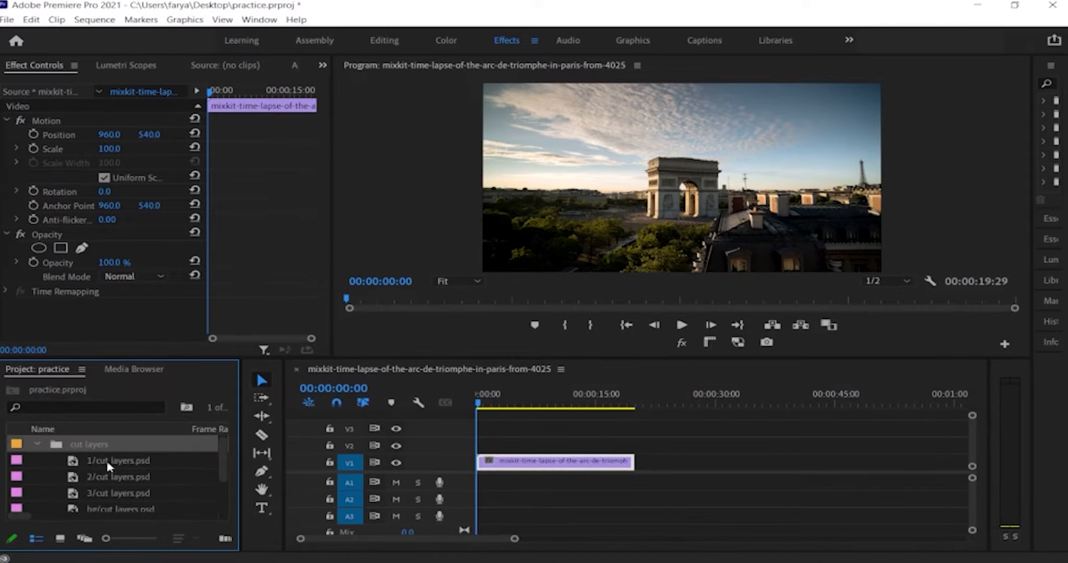
drag(111, 510, 478, 449)
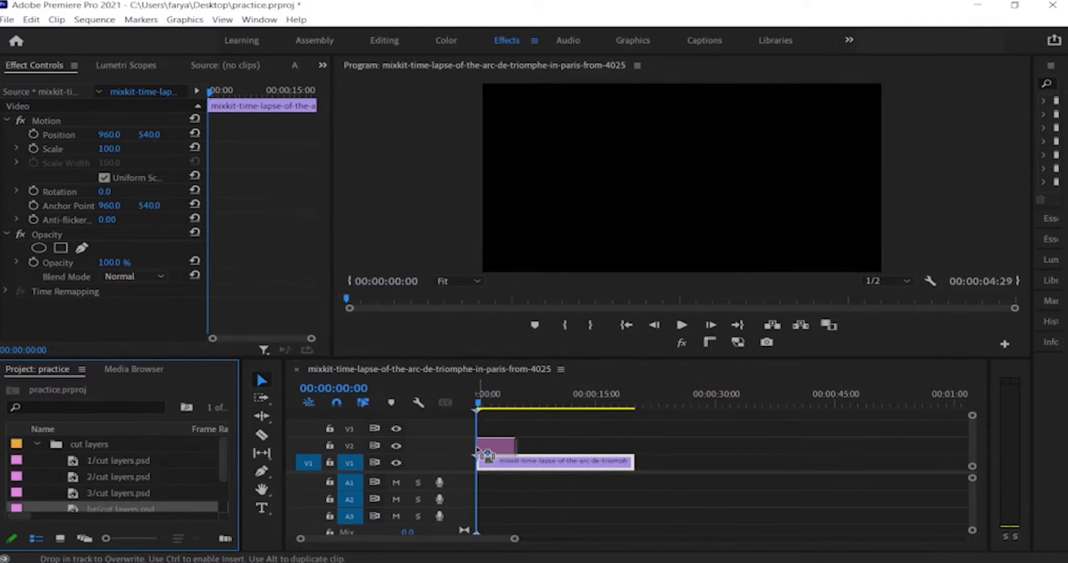
drag(479, 449, 479, 449)
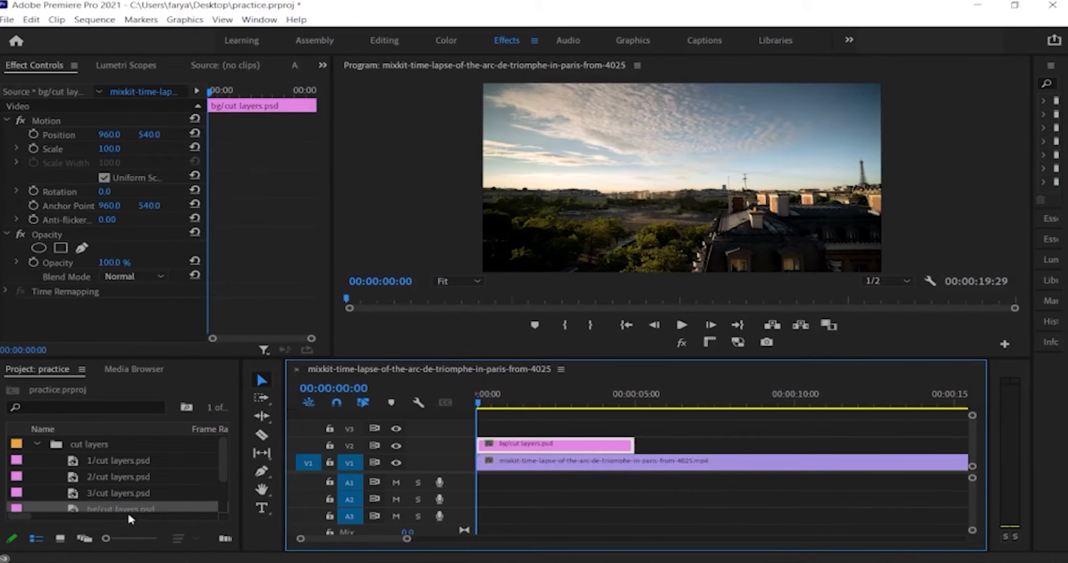
Stack the 1, 2 and 3 arch layers on tracks V3, V4 and V5 at the start of the sequence.
drag(99, 461, 488, 428)
drag(94, 480, 490, 412)
drag(498, 358, 498, 328)
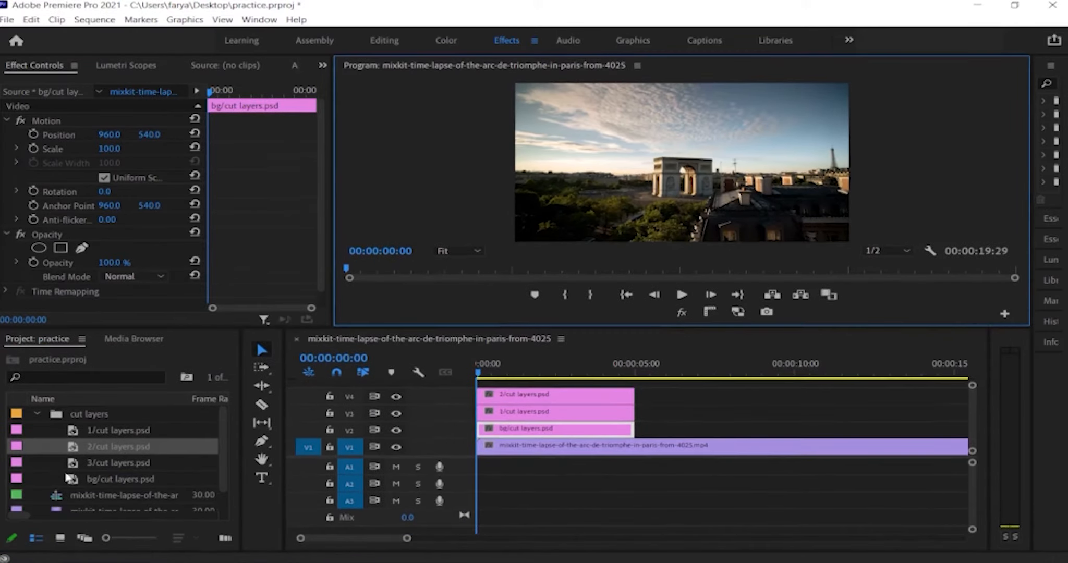
drag(120, 463, 423, 419)
drag(424, 419, 488, 396)
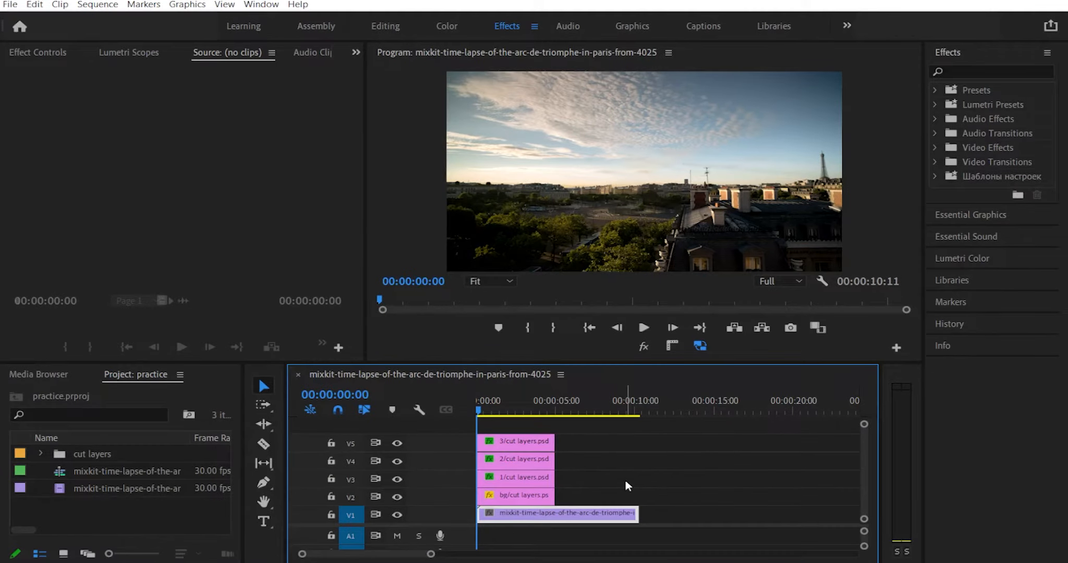
Hide track V2 and apply the Transform video effect from the Distort group to the 3/cut layers.psd clip.
click(397, 497)
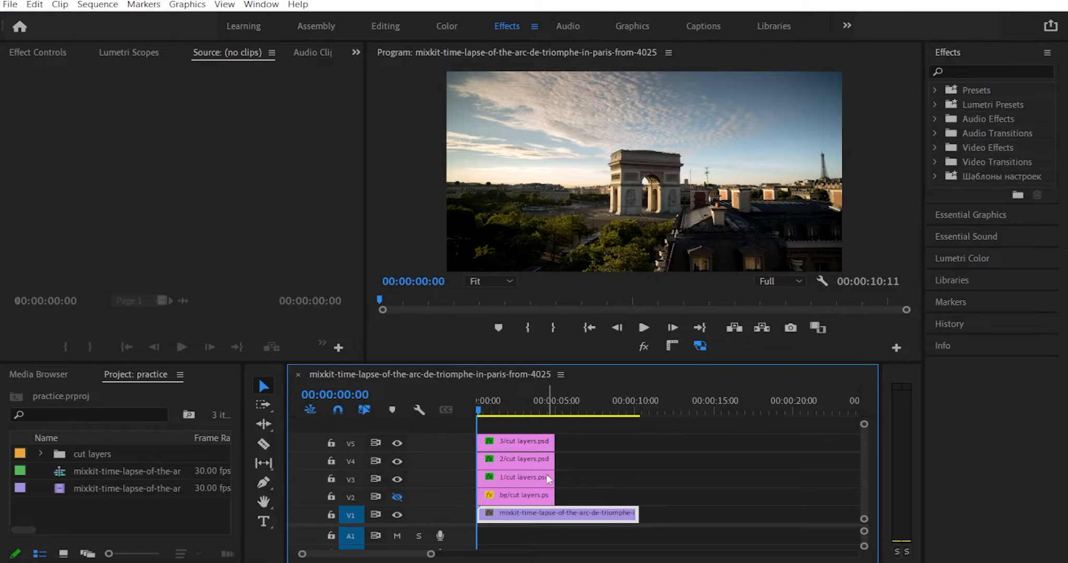
click(963, 71)
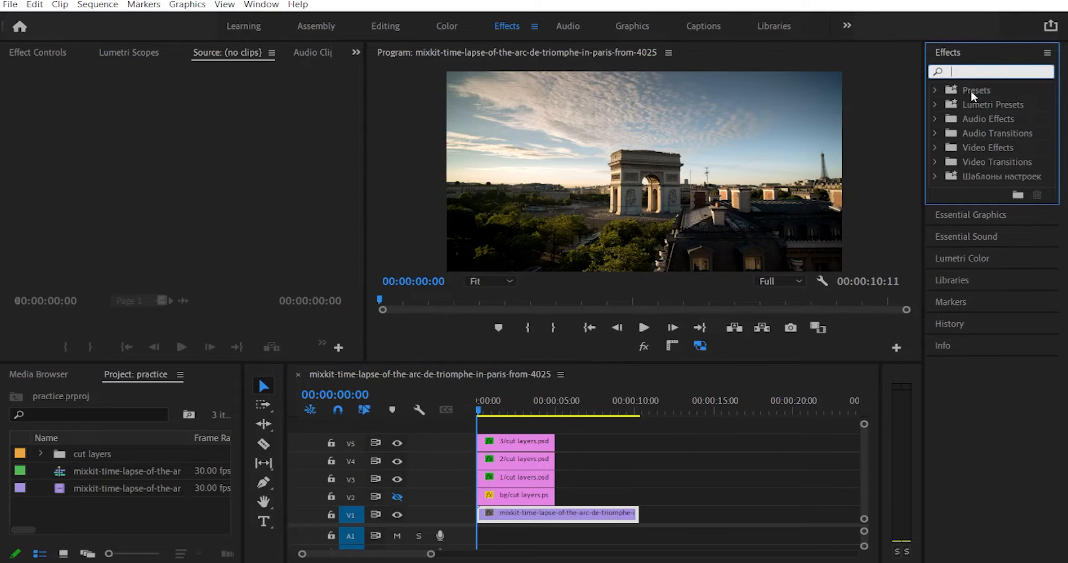
text(transform)
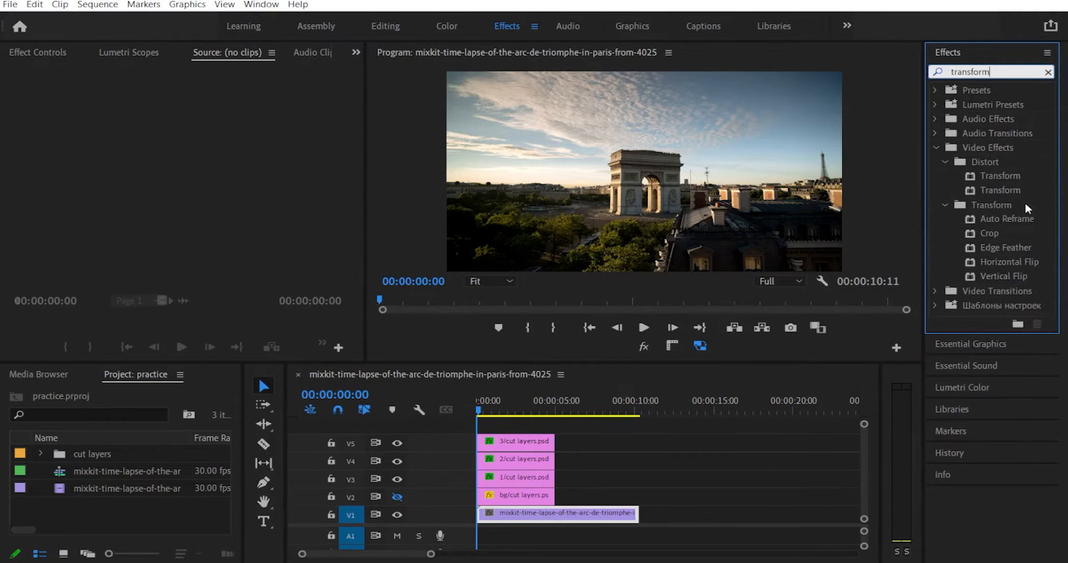
click(997, 178)
drag(649, 383, 531, 441)
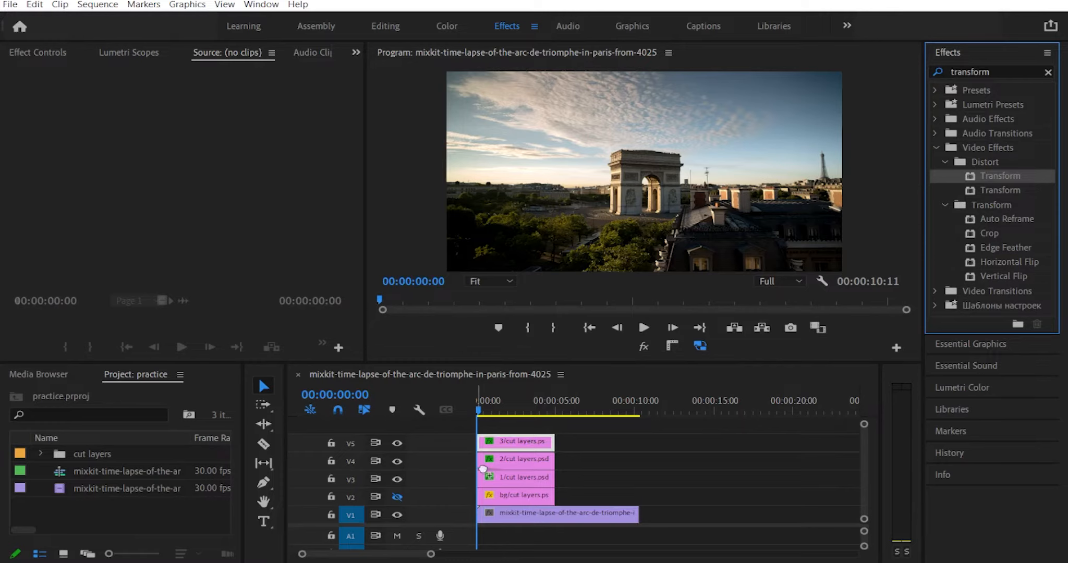
Apply the Transform video effect from the Distort group to the 2/cut layers.psd and 1/cut layers.psd clips.
click(502, 463)
drag(916, 249, 509, 478)
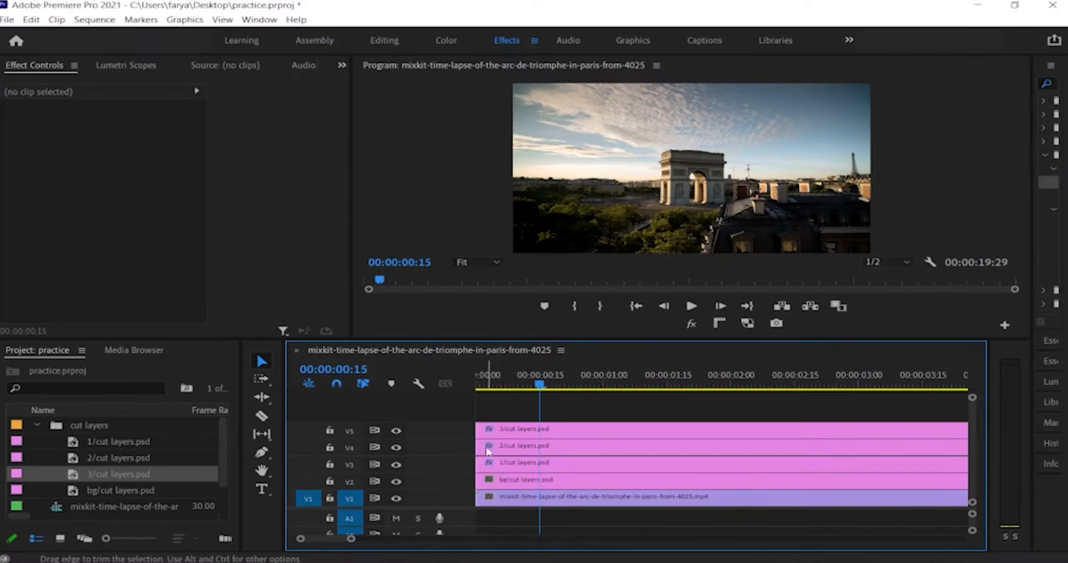
Hide tracks V5 and V4 and move the 1/cut layers.psd clip to start at 00:00:01:00.
click(396, 430)
click(397, 447)
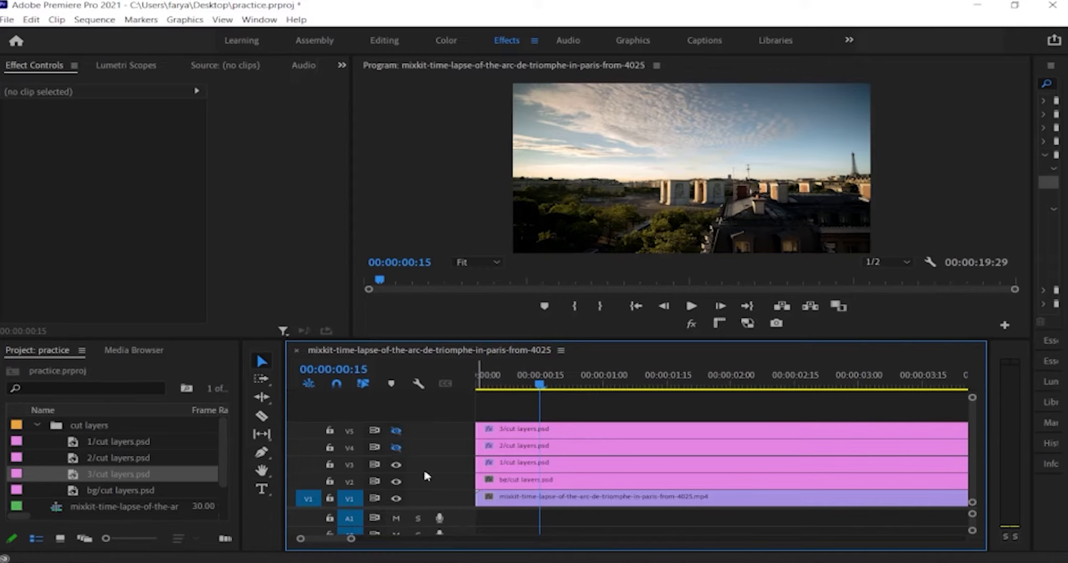
click(525, 464)
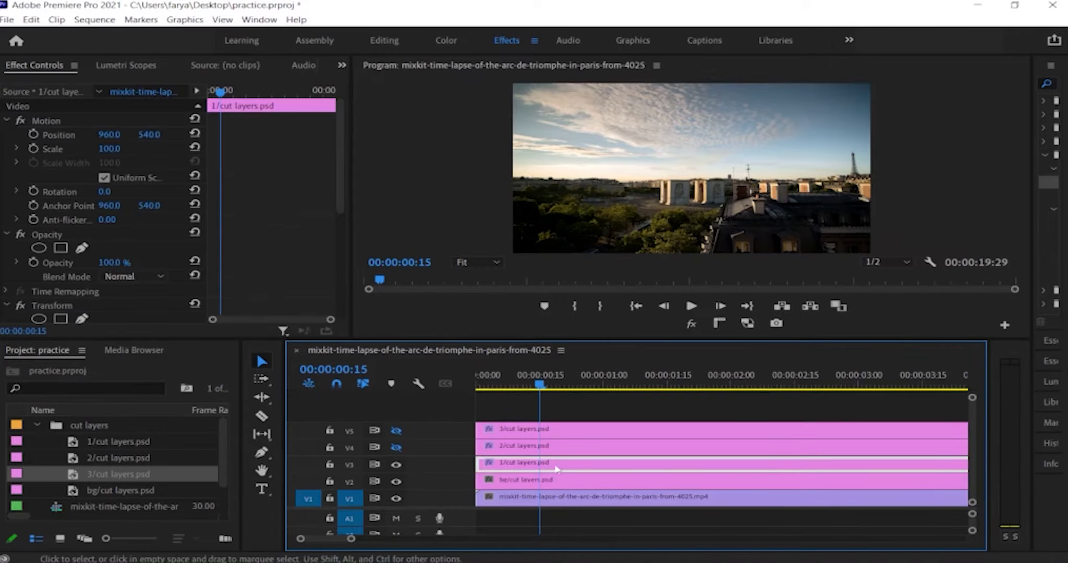
drag(546, 387, 604, 389)
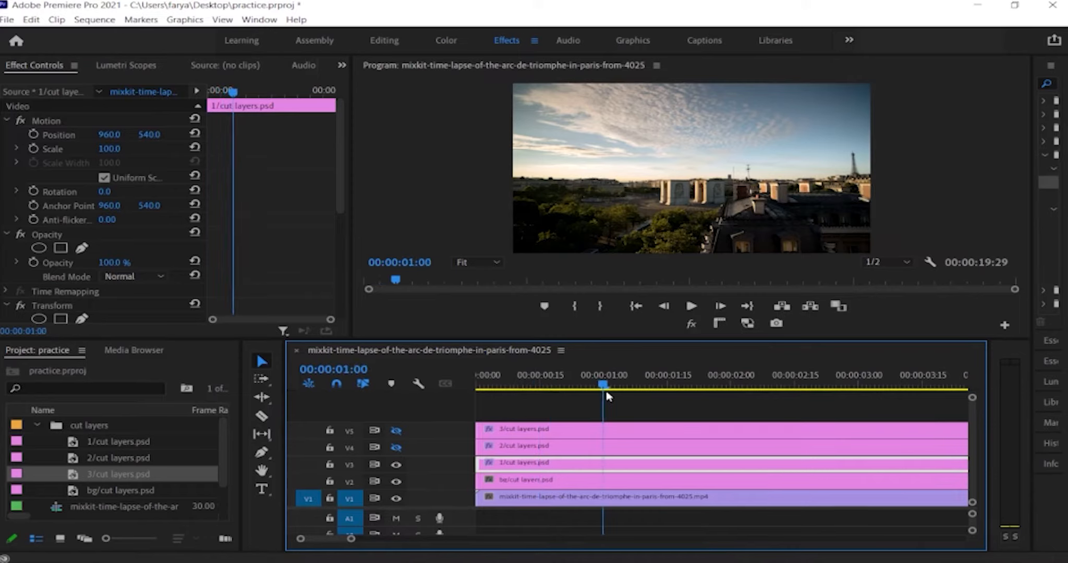
drag(514, 466, 642, 466)
scroll(700, 468, down, 1)
scroll(650, 468, up, 1)
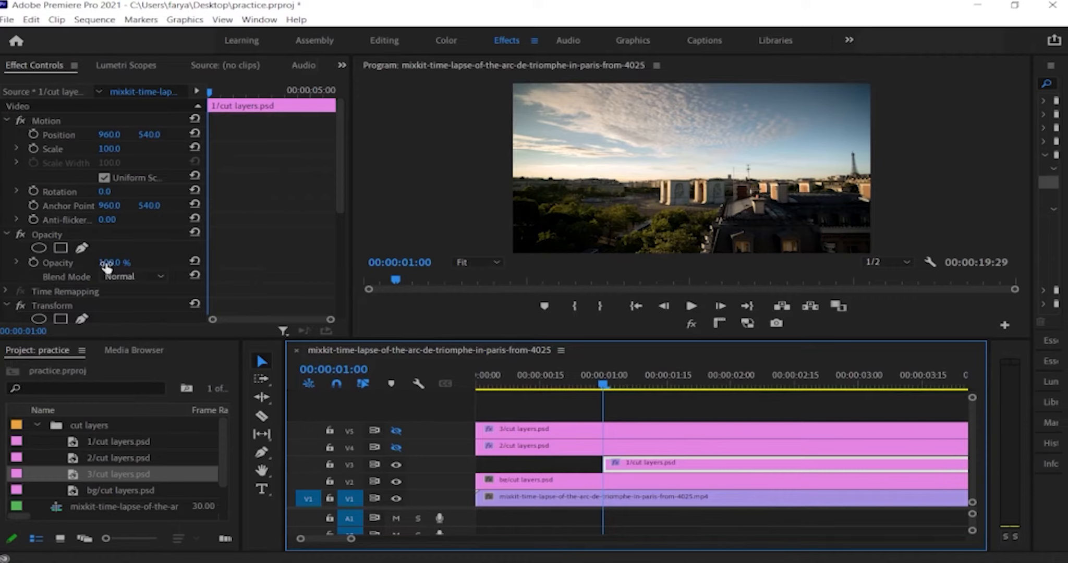
Draw a pen opacity mask around the arch's lower pillars on the 1/cut layers.psd clip, previewed at 100%, and set its feather to 0.
click(81, 248)
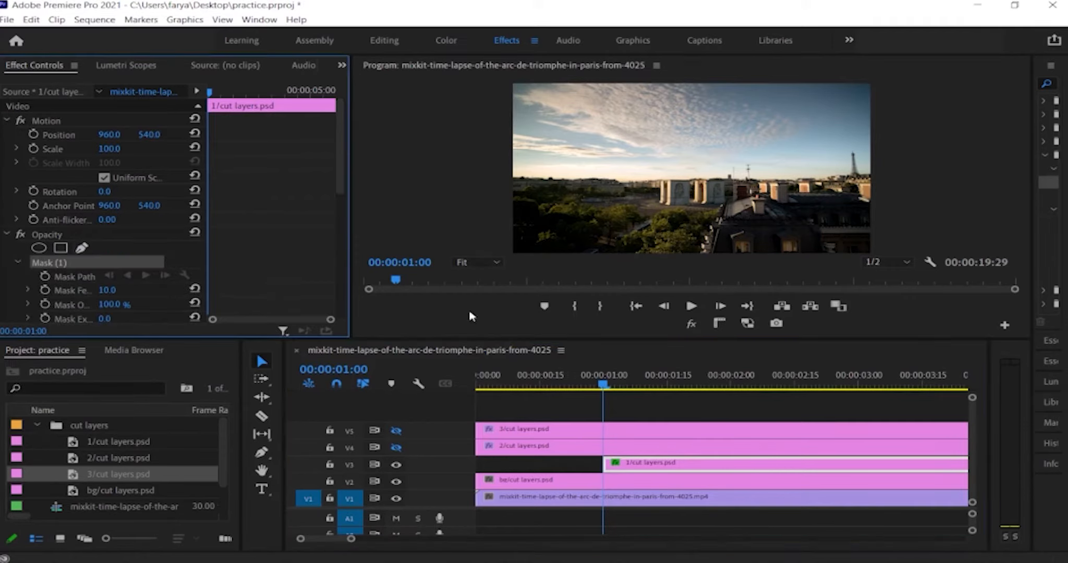
click(468, 266)
click(472, 349)
drag(1015, 162, 1015, 187)
drag(652, 510, 653, 529)
drag(668, 336, 668, 373)
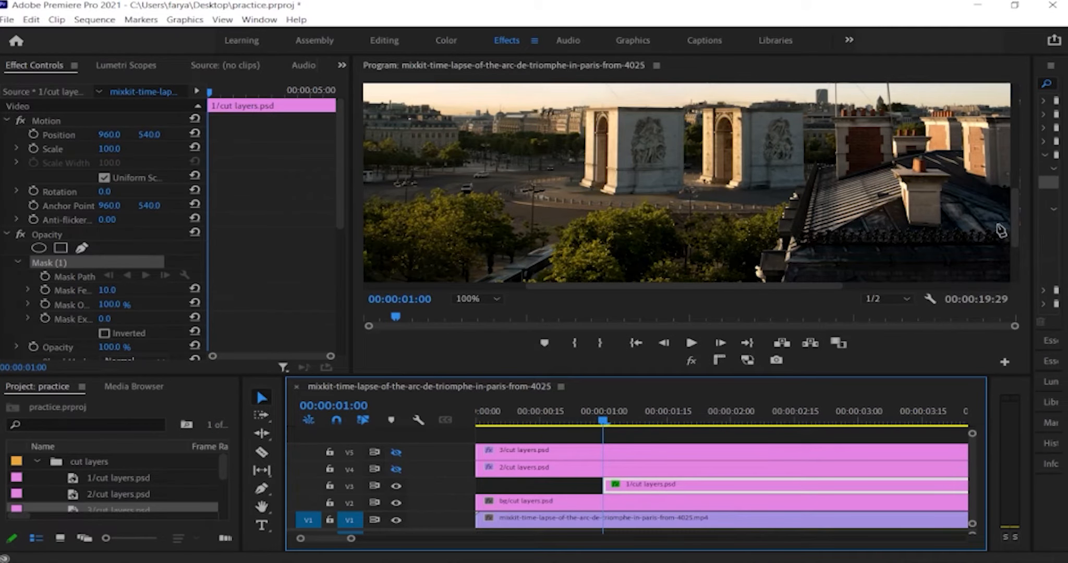
drag(1015, 232, 1016, 208)
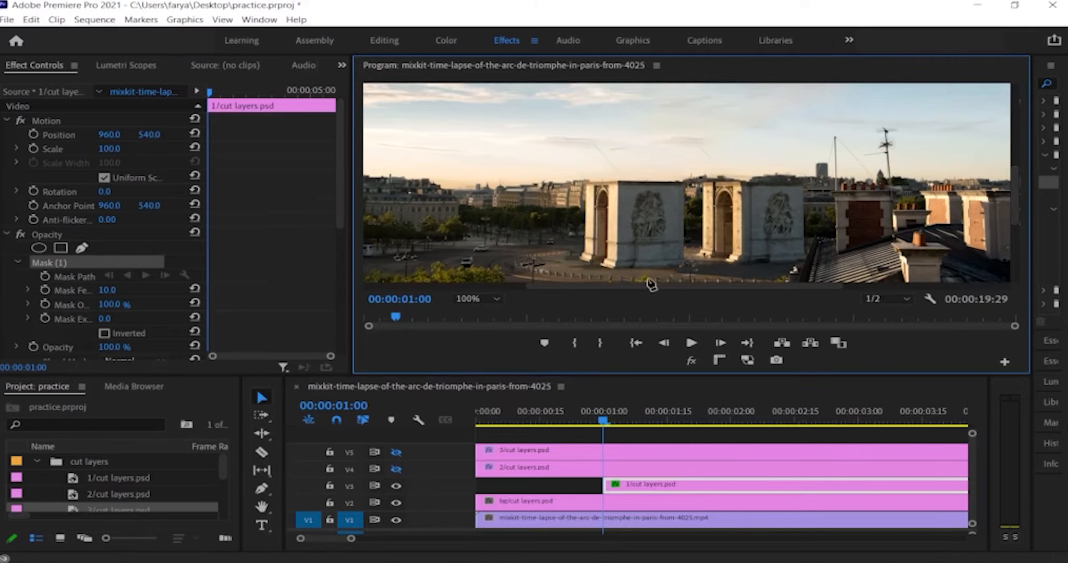
click(629, 271)
click(592, 269)
click(571, 258)
click(578, 179)
click(805, 172)
click(815, 259)
click(630, 271)
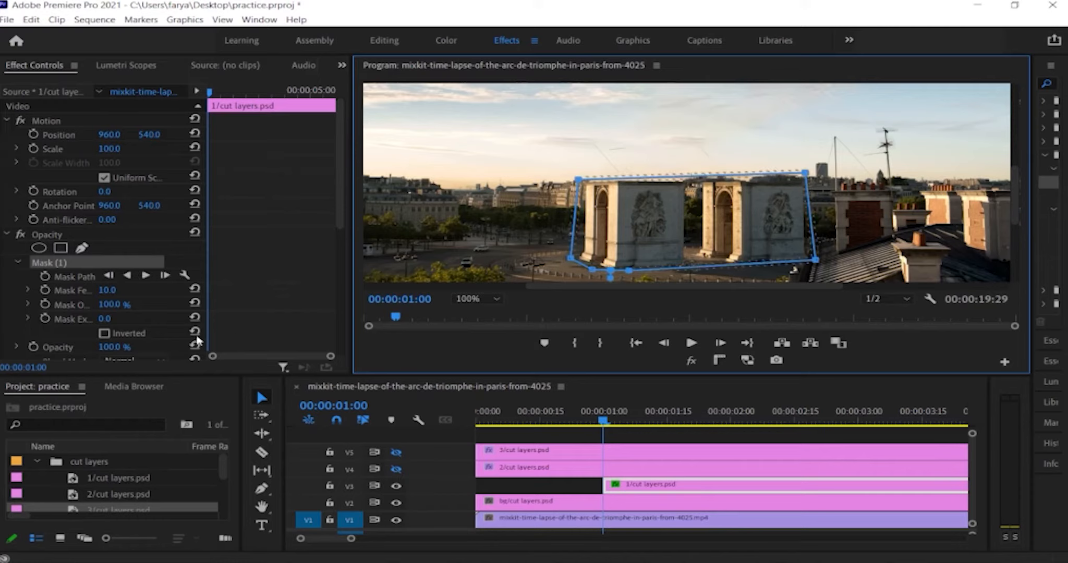
click(106, 290)
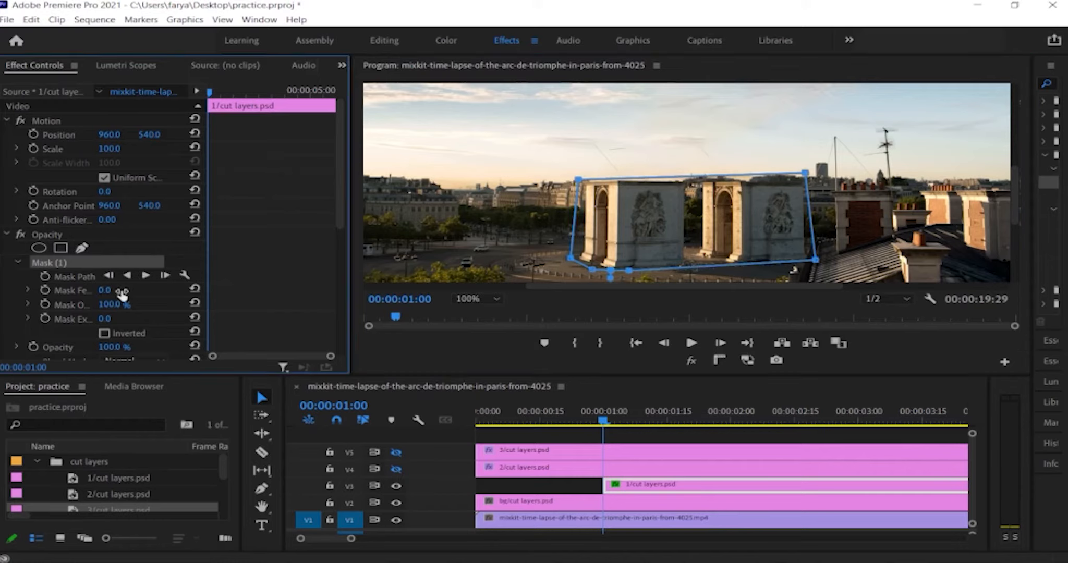
Keyframe the clip's Transform Position from 960, 727 at 00:00:01:00 to its default 960, 540 at 00:00:01:15.
drag(341, 214, 341, 328)
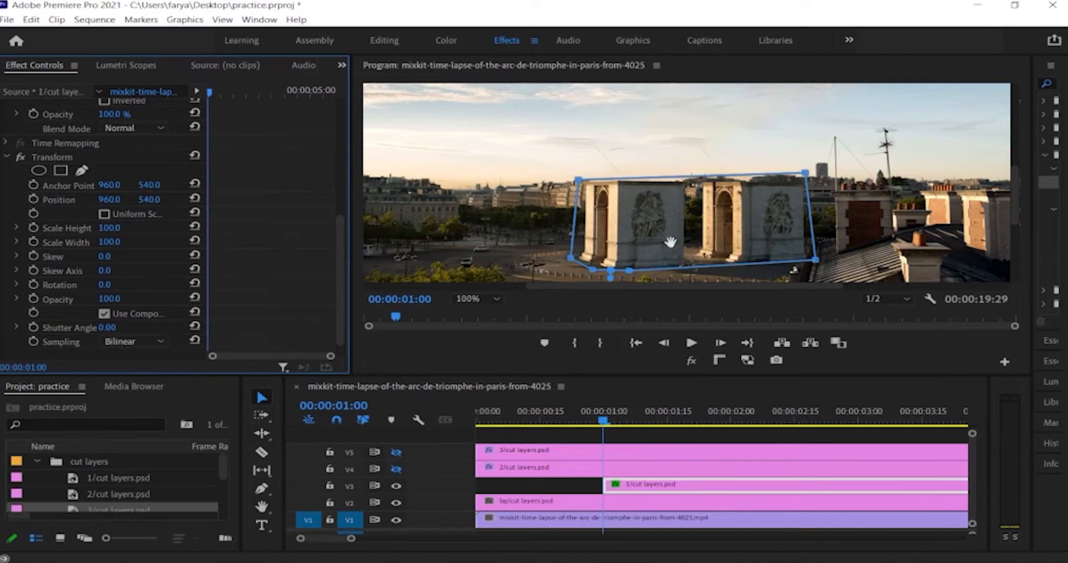
drag(146, 200, 185, 200)
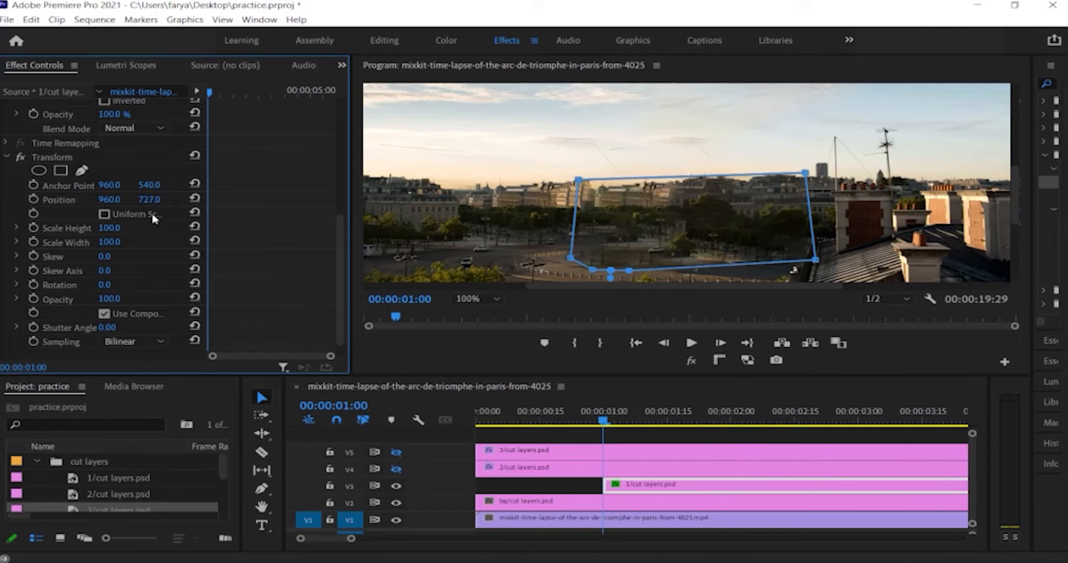
click(34, 200)
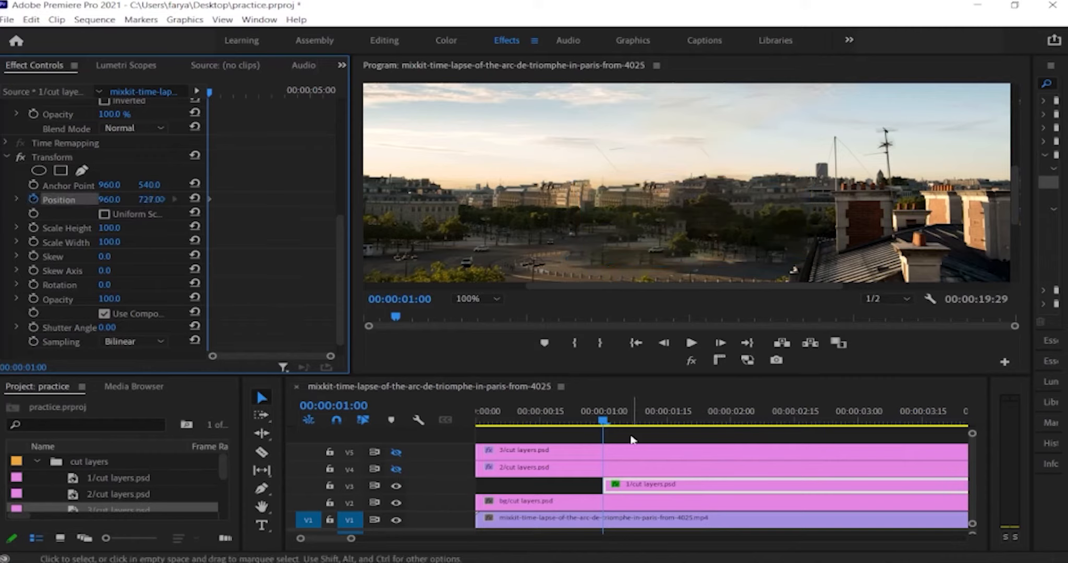
click(669, 424)
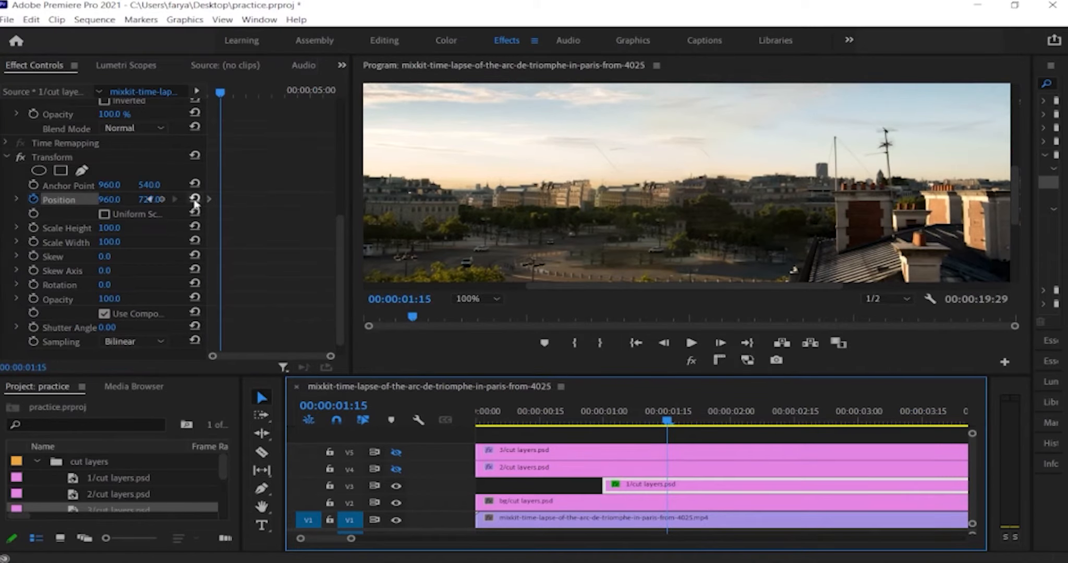
click(194, 202)
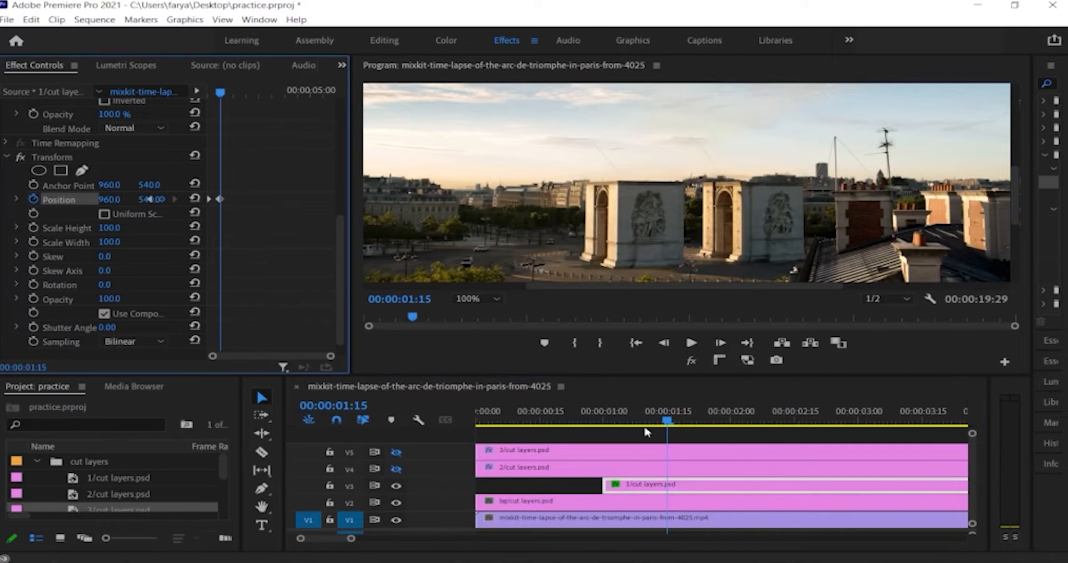
Set the Transform effect's shutter angle to 360 on the 1/cut layers.psd clip.
click(672, 424)
drag(342, 257, 342, 266)
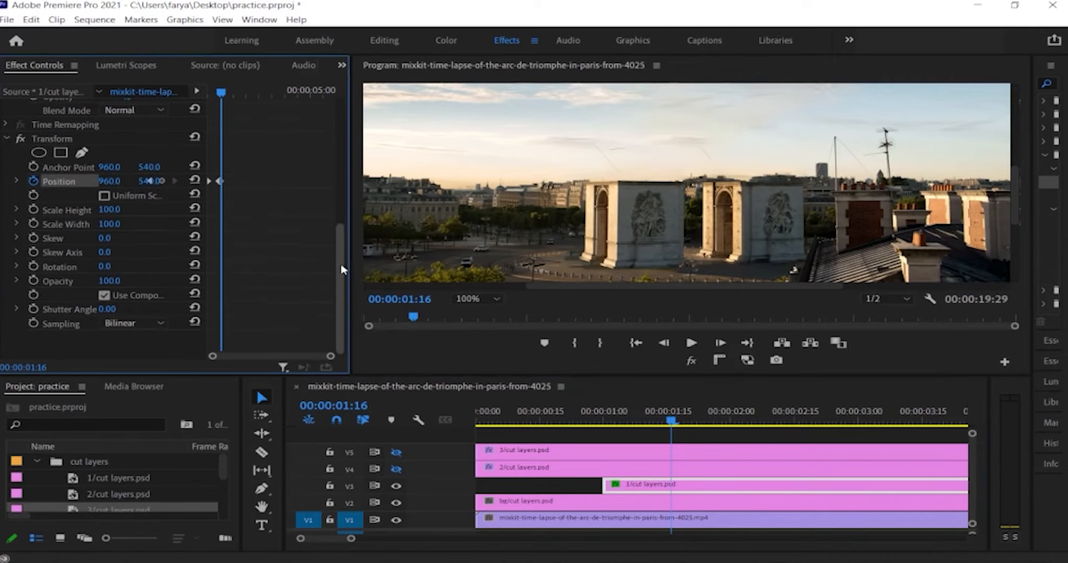
click(119, 308)
text(360)
key(Return)
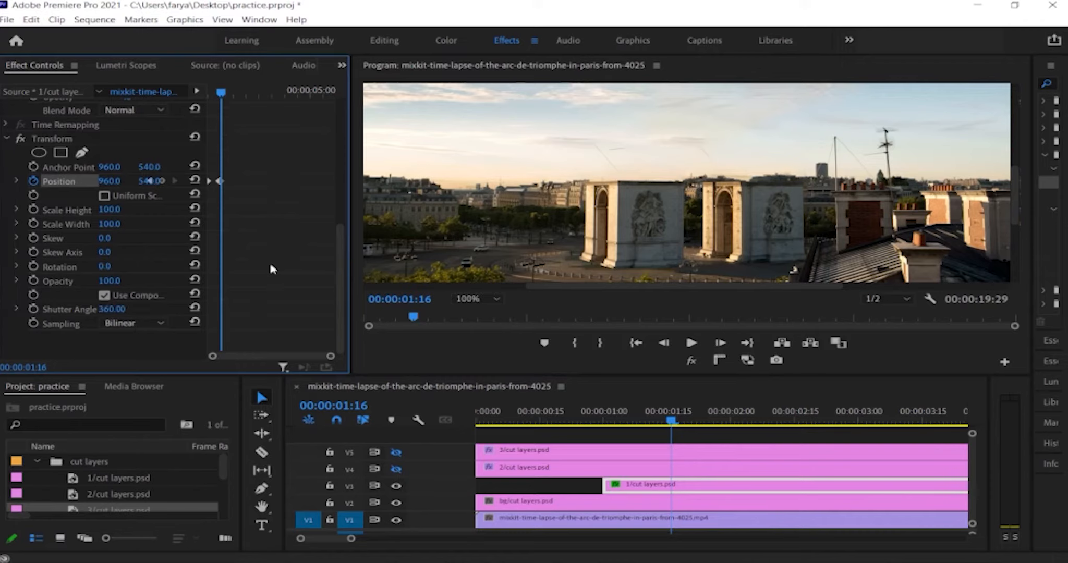
Apply Ease In temporal interpolation to the Position keyframes of the 1/cut layers.psd clip.
right_click(219, 182)
mouse_move(333, 279)
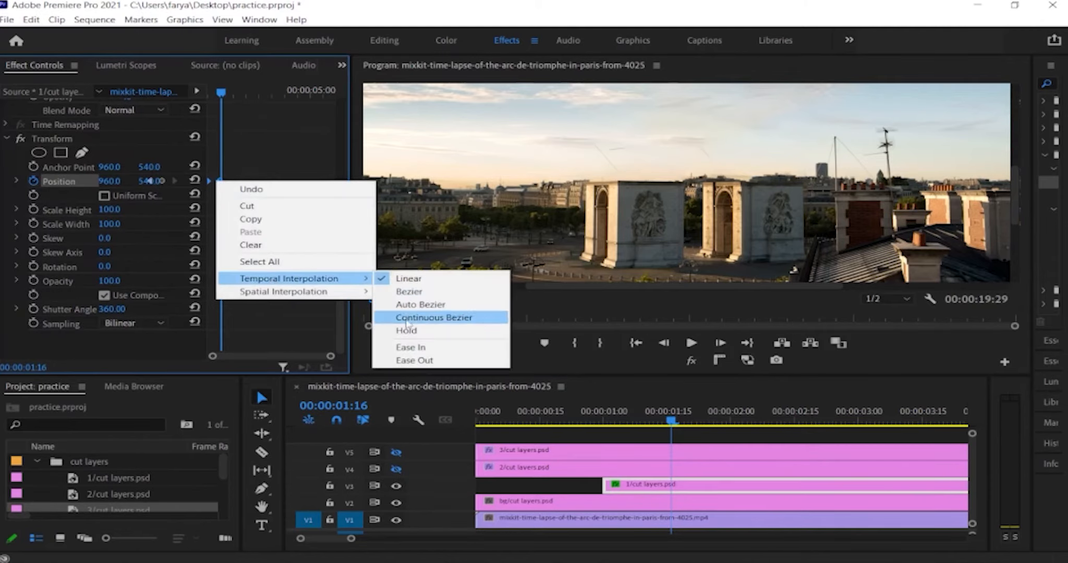
click(407, 346)
Show track V4 again and move the 2/cut layers.psd clip to start at 00:00:01:15.
click(667, 440)
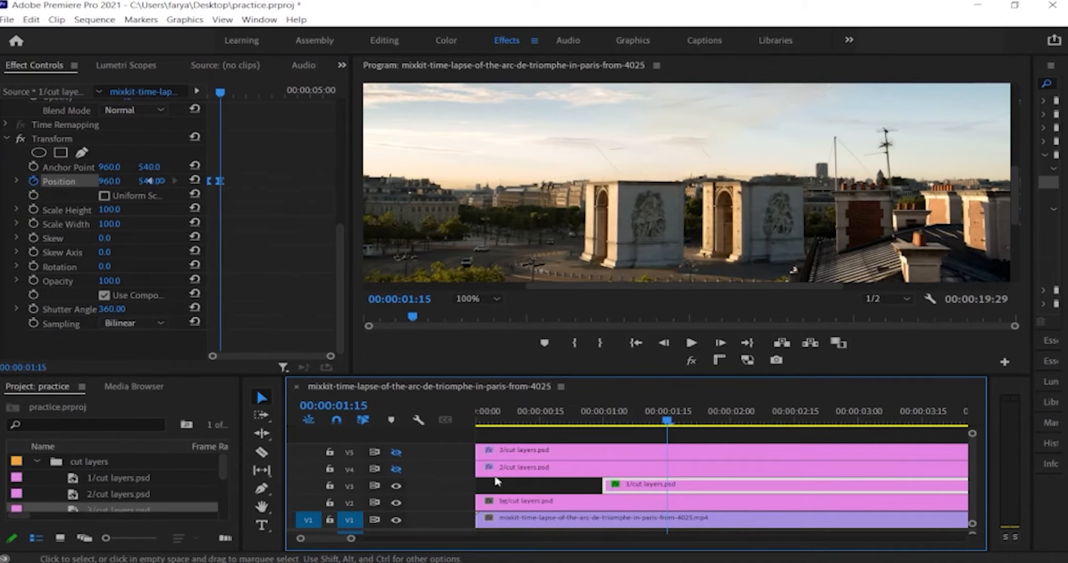
click(398, 470)
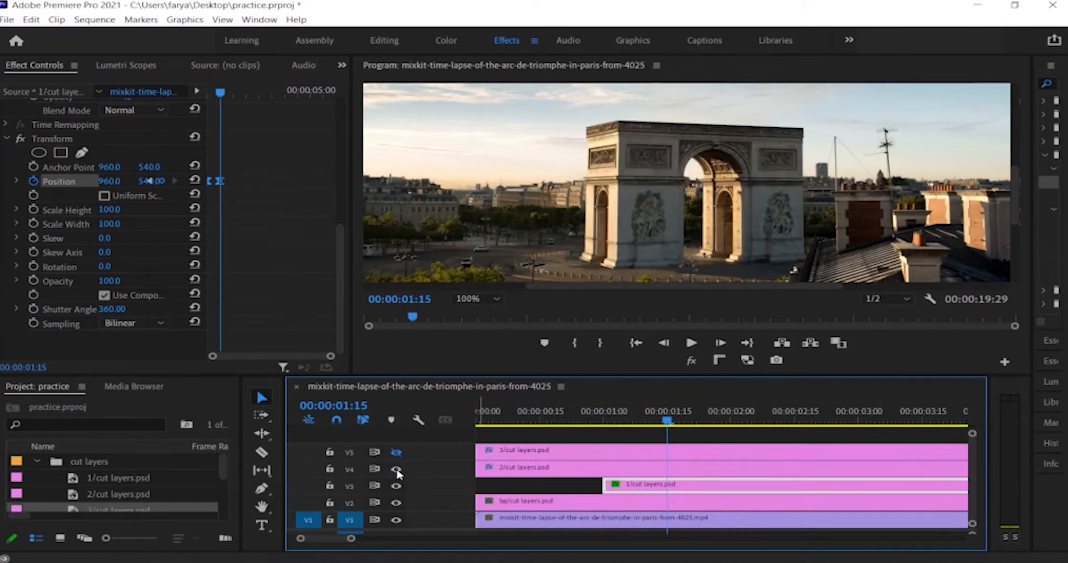
drag(544, 470, 736, 472)
scroll(725, 484, down, 3)
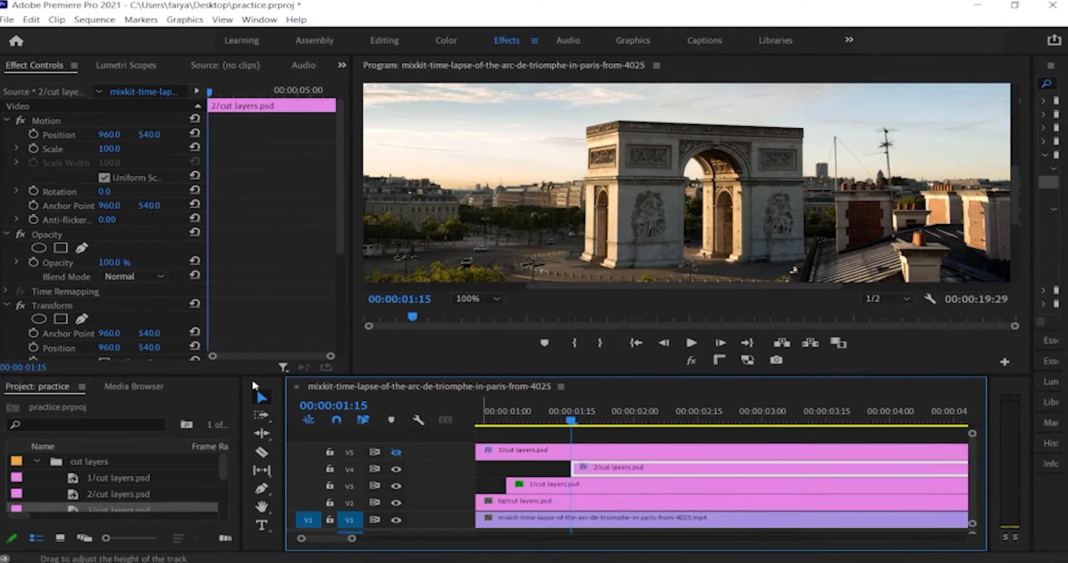
Draw a pen opacity mask around the arch's middle section on the 2/cut layers.psd clip and set its feather to 0.
click(88, 250)
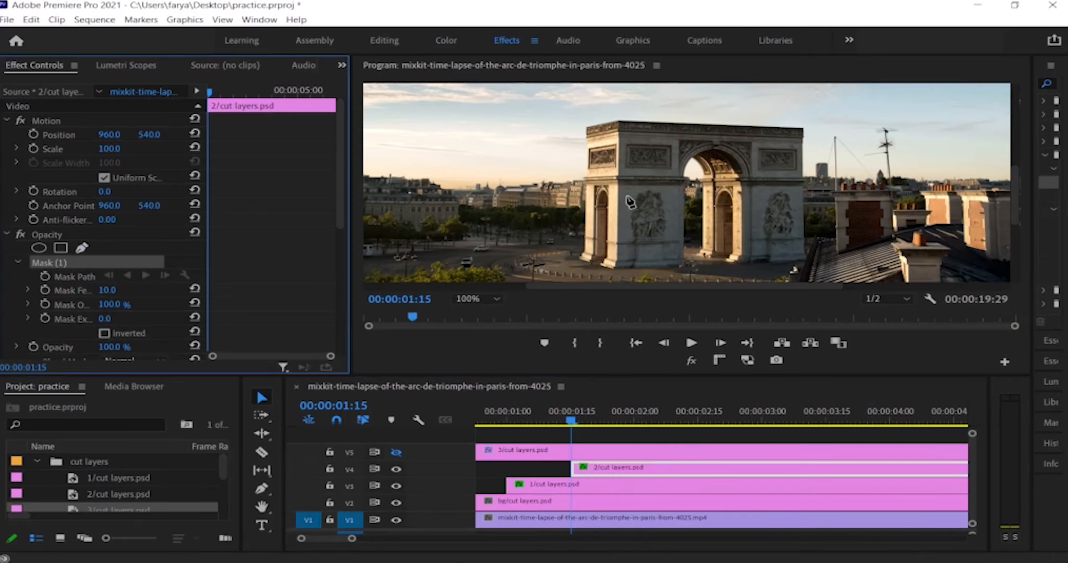
click(618, 183)
click(580, 183)
click(574, 117)
click(818, 120)
click(815, 184)
click(619, 183)
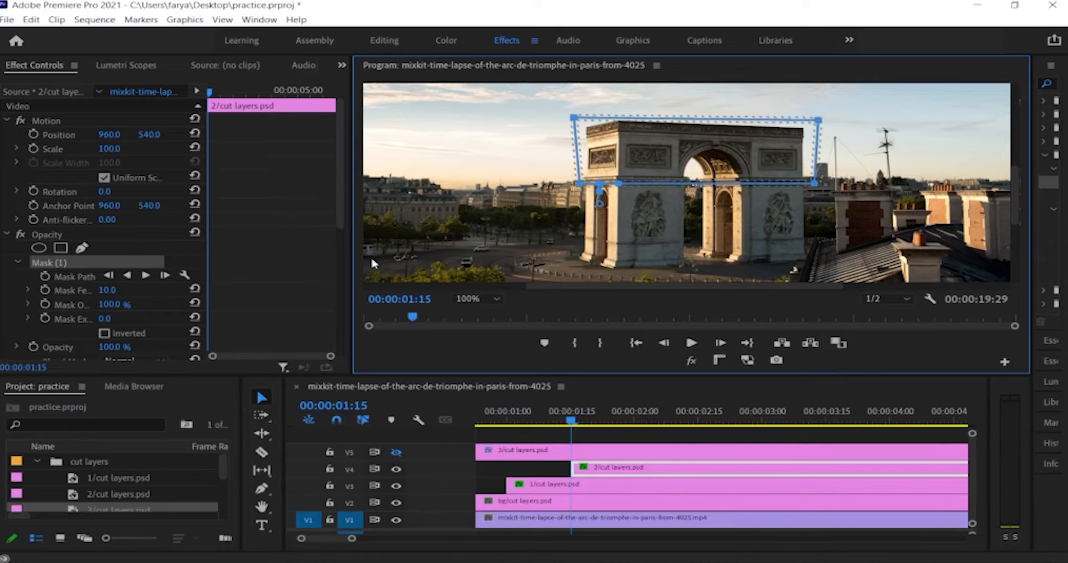
drag(107, 291, 73, 290)
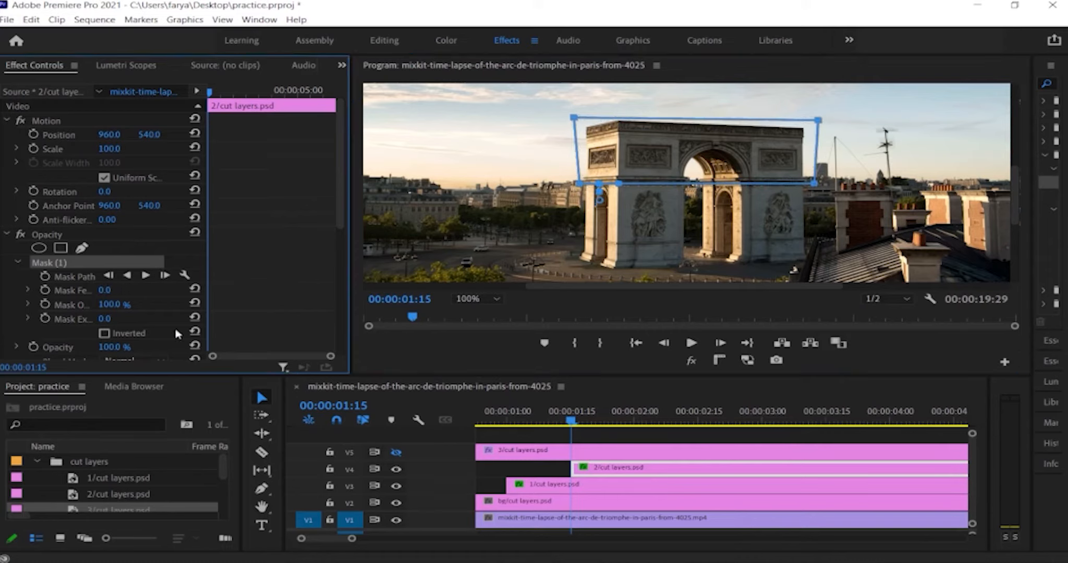
Keyframe the 2/cut layers.psd clip's Transform Position from 960, 671 at 00:00:01:29 to its default 960, 540 at 00:00:02:15.
drag(341, 197, 352, 317)
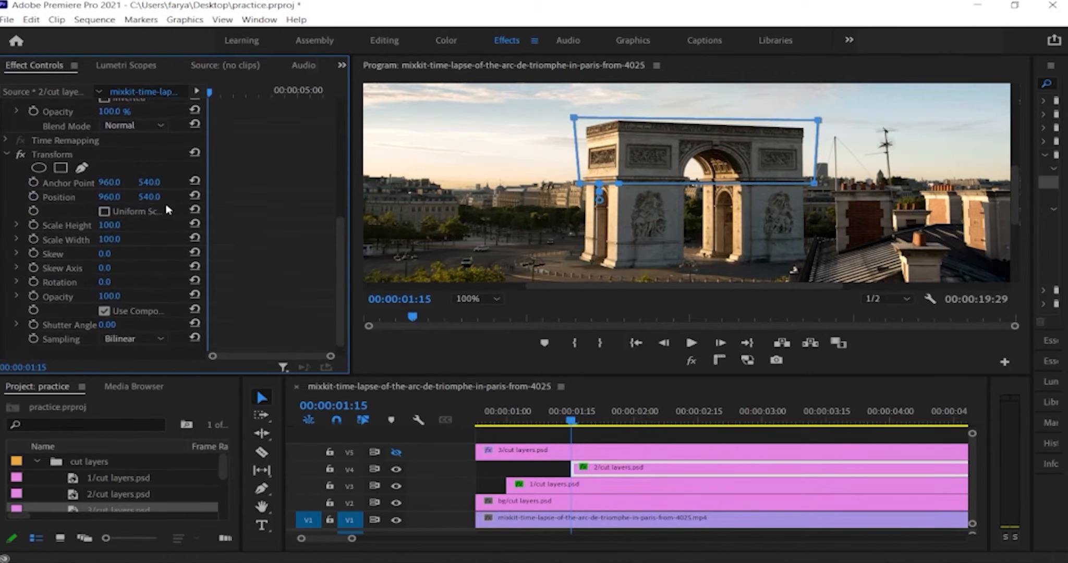
drag(149, 197, 204, 197)
drag(204, 197, 214, 196)
drag(571, 422, 634, 429)
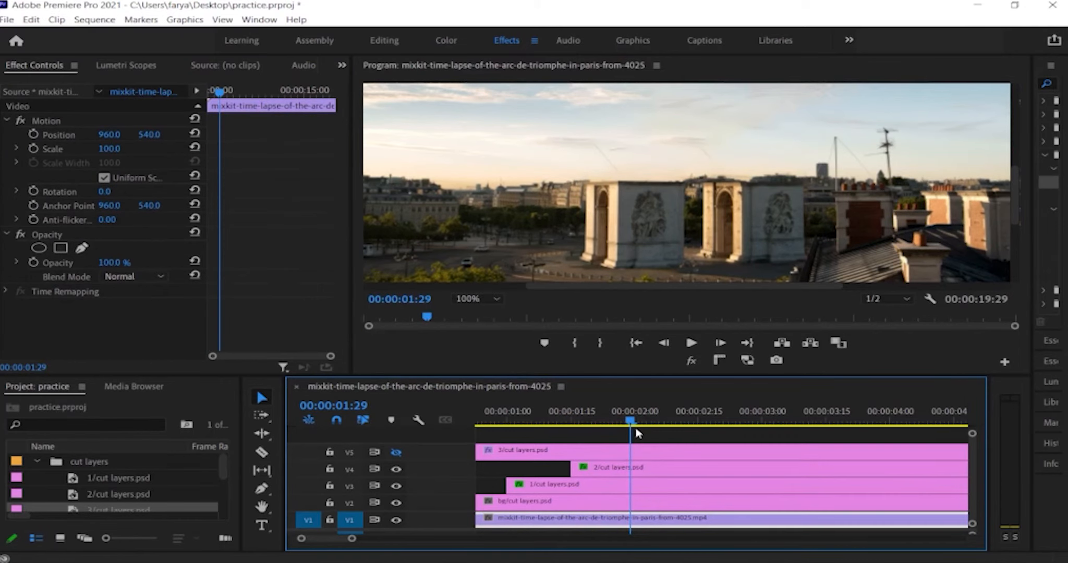
click(589, 468)
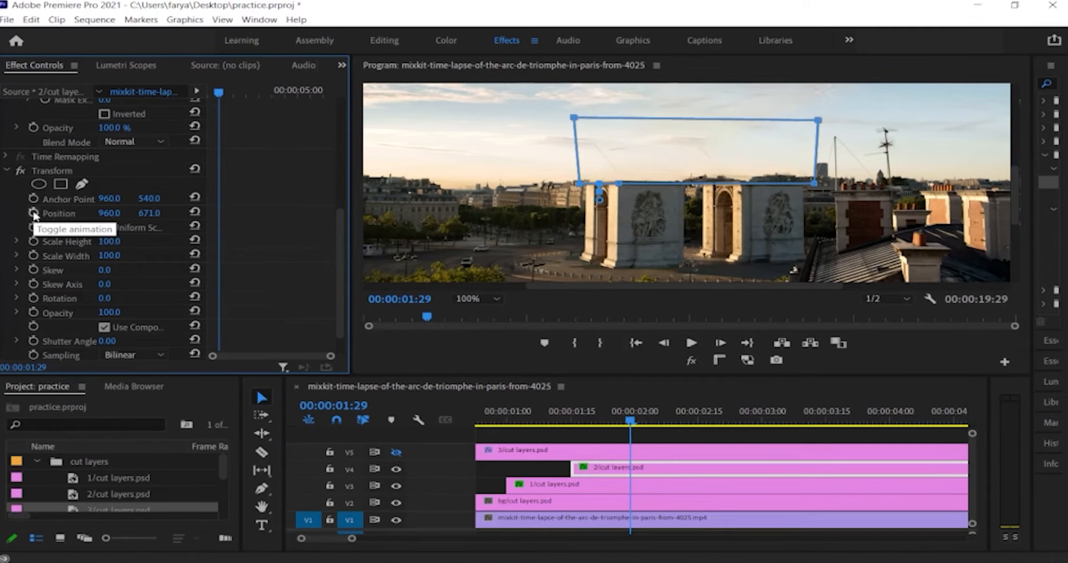
click(34, 214)
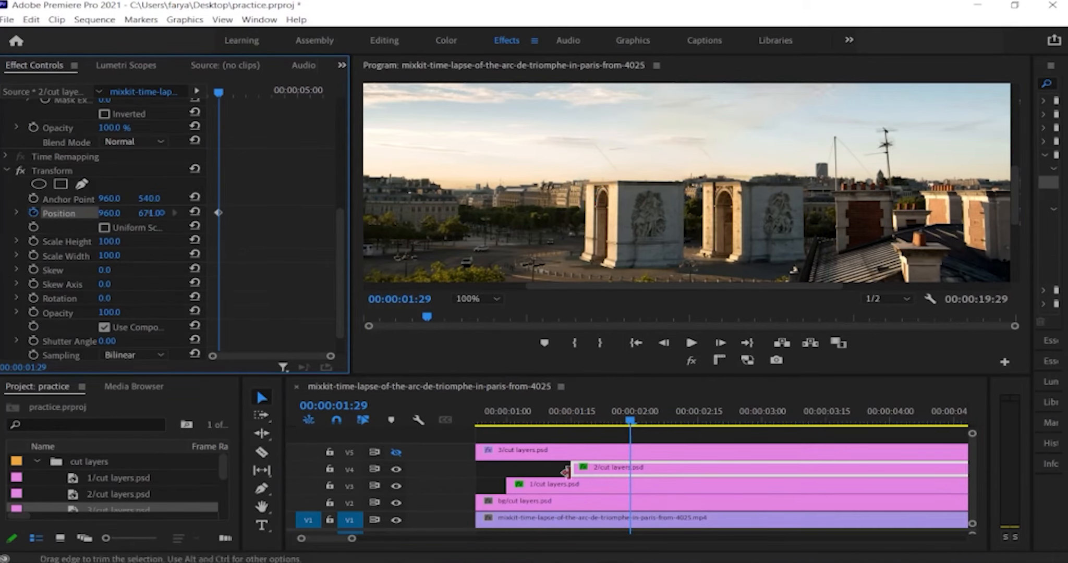
drag(630, 431, 699, 432)
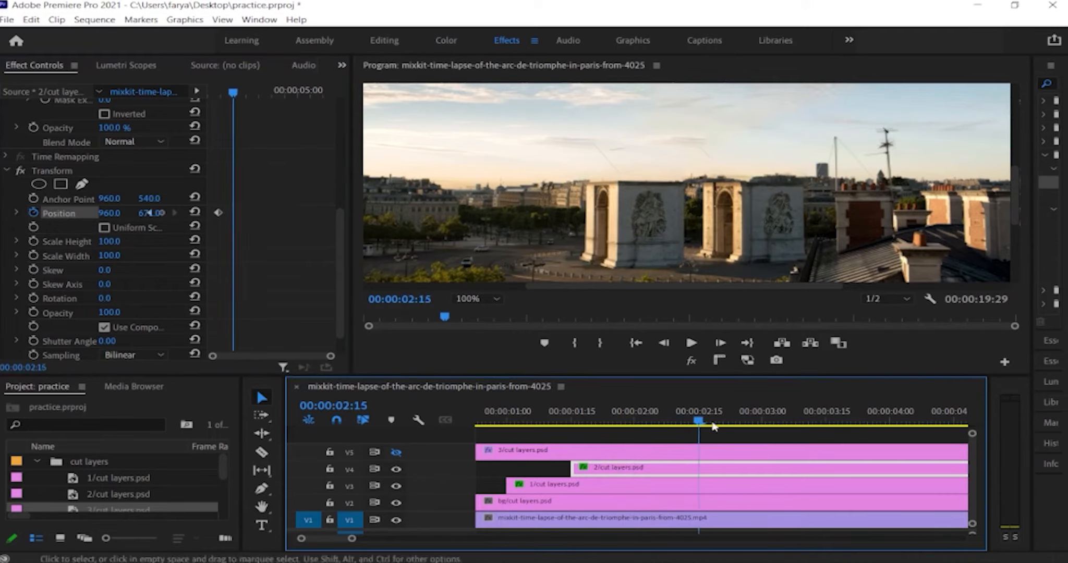
click(195, 213)
Set the Transform effect's shutter angle to 360 on the 2/cut layers.psd clip.
mouse_move(699, 422)
mouse_down()
mouse_move(567, 421)
mouse_move(719, 430)
mouse_move(702, 429)
mouse_up()
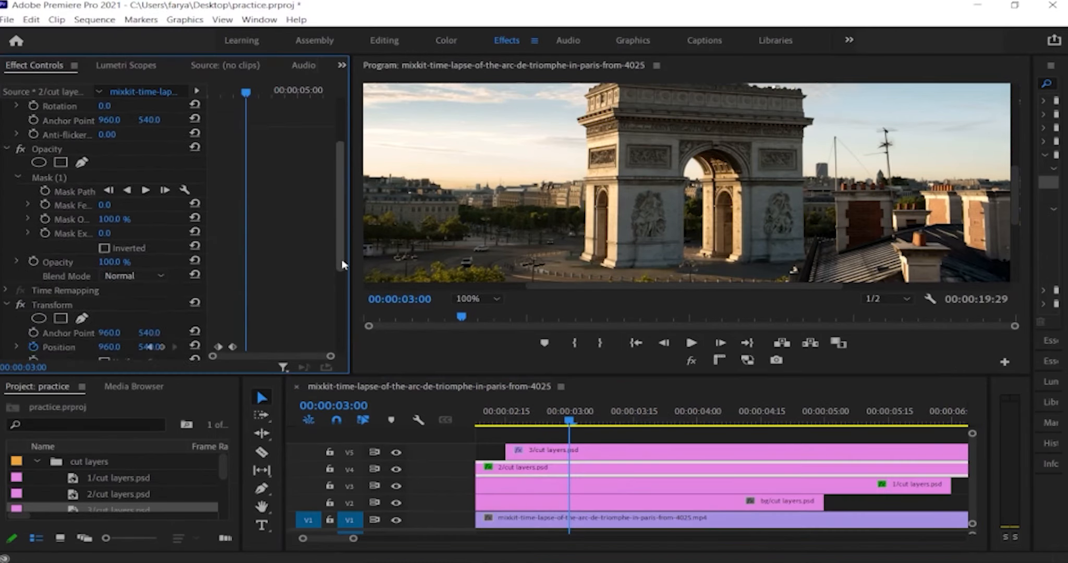
scroll(343, 328, down, 5)
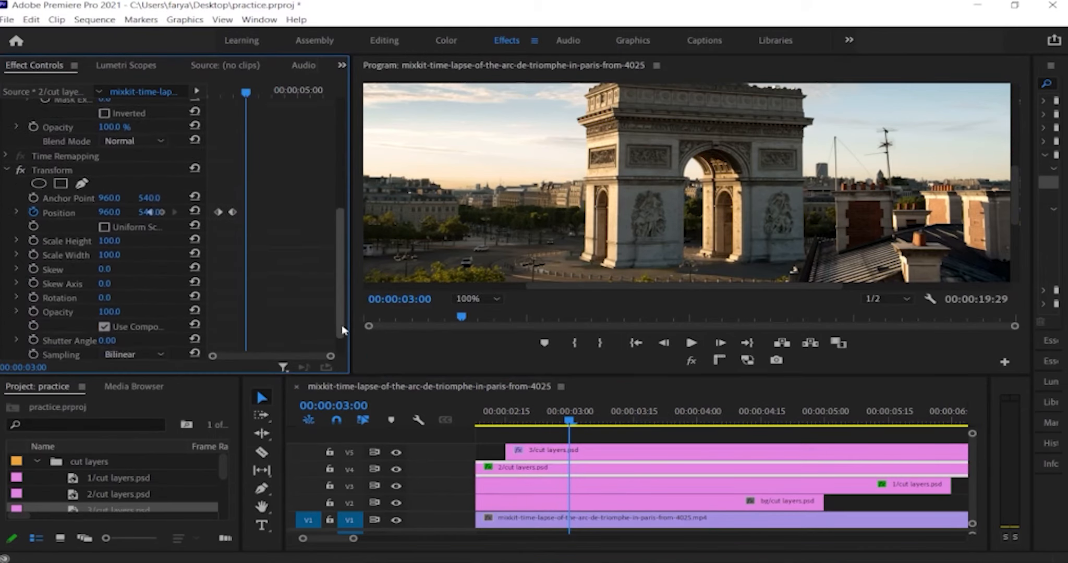
scroll(343, 327, down, 2)
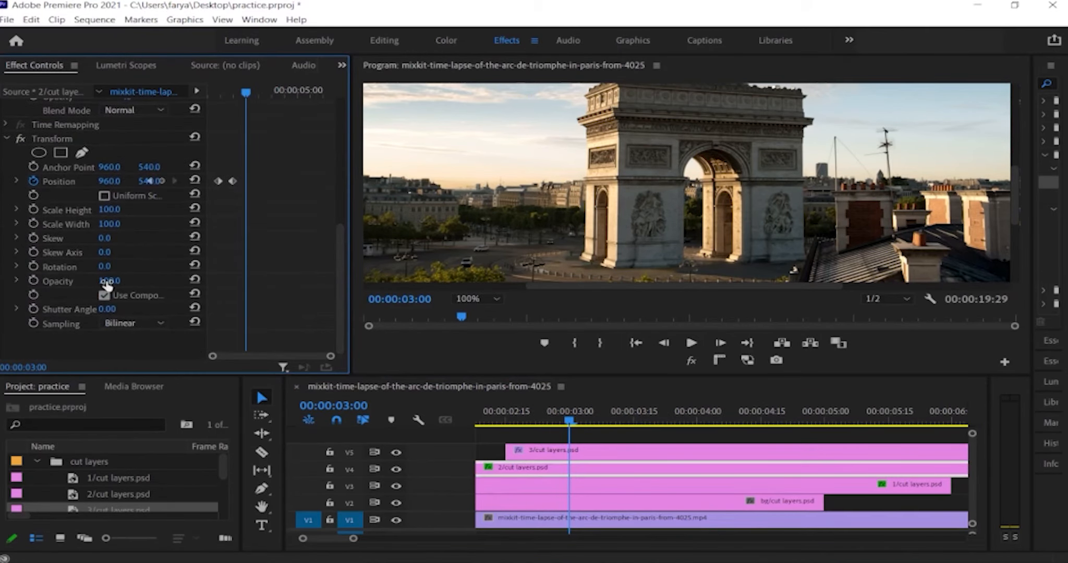
click(109, 309)
text(360)
key(Return)
Apply Ease In temporal interpolation to both Position keyframes of the 2/cut layers.psd clip, and select the 3/cut layers.psd clip.
drag(255, 167, 223, 192)
right_click(233, 182)
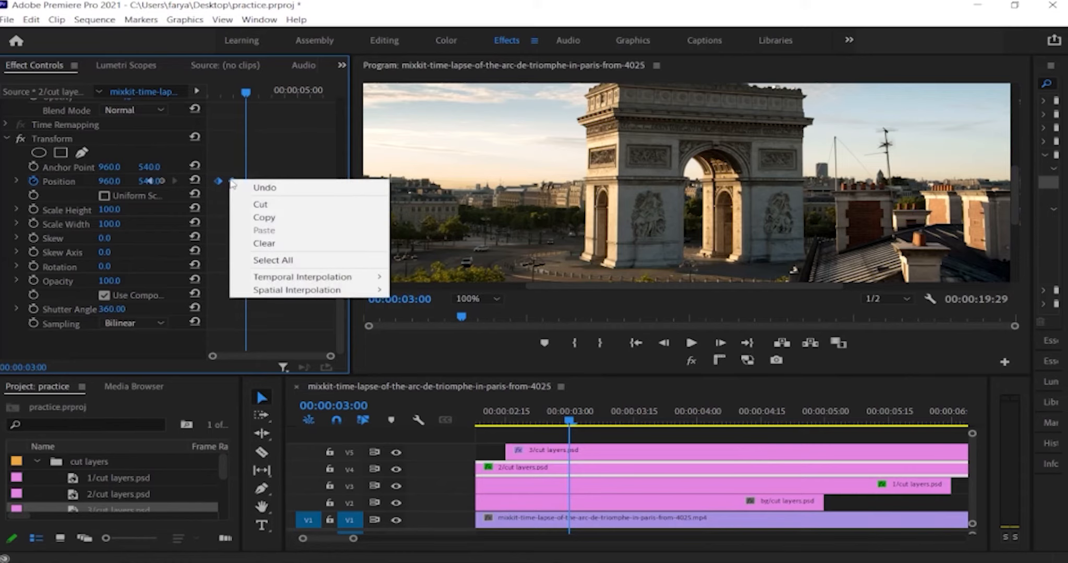
mouse_move(347, 277)
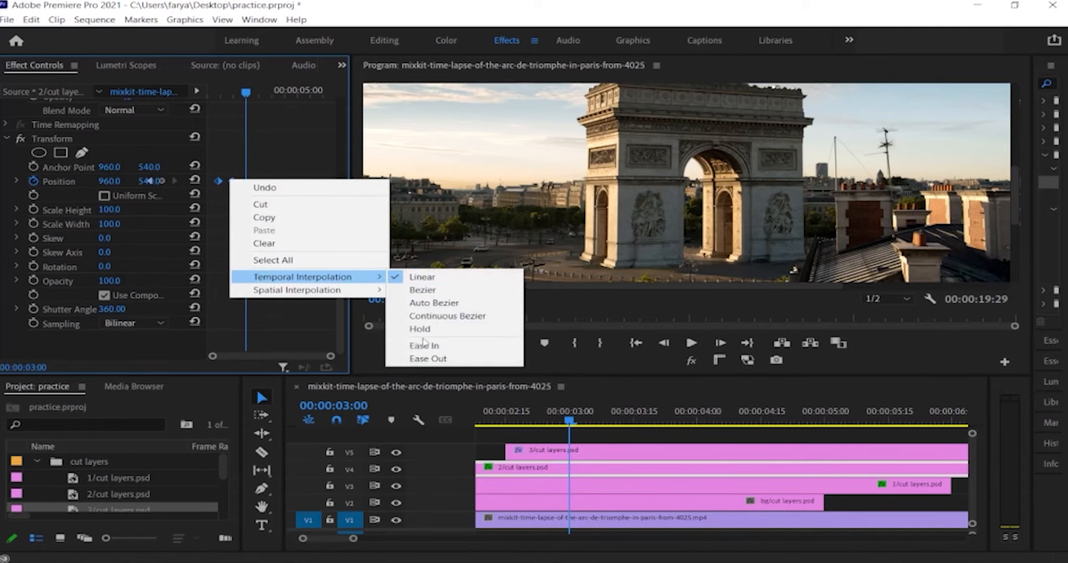
click(424, 345)
click(596, 462)
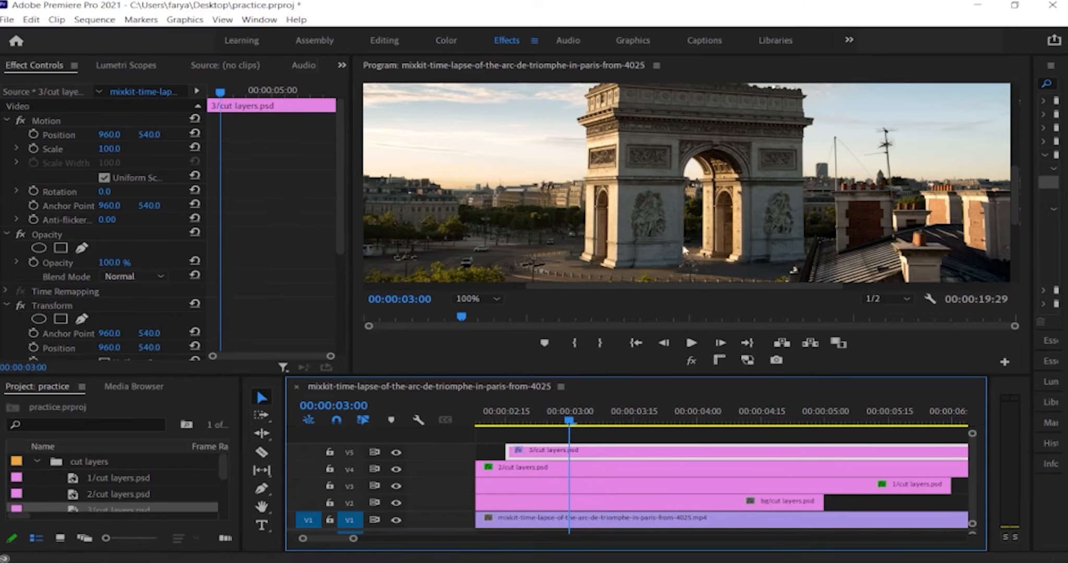
Draw a pen opacity mask around the arch's top section on the 3/cut layers.psd clip and set its feather to 0.
drag(1015, 205, 1015, 194)
click(82, 248)
click(588, 178)
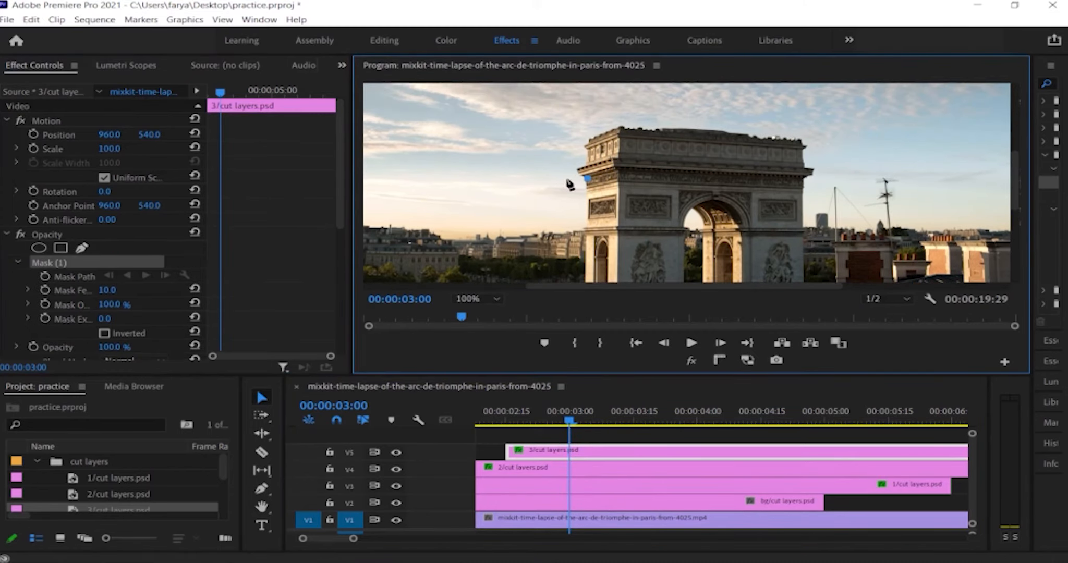
click(560, 177)
click(573, 126)
click(829, 135)
click(812, 181)
click(588, 178)
click(108, 290)
text(0)
key(Return)
Keyframe the 3/cut layers.psd clip's Transform Position from 960, 692 at 00:00:03:00 to its default 960, 540 at 00:00:03:15.
drag(336, 192, 340, 286)
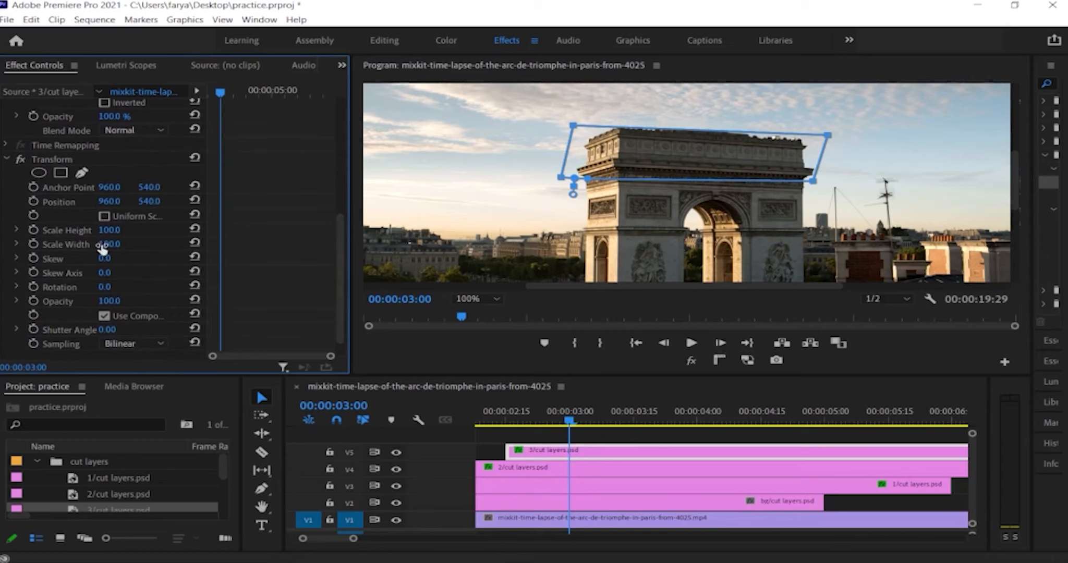
drag(149, 201, 207, 201)
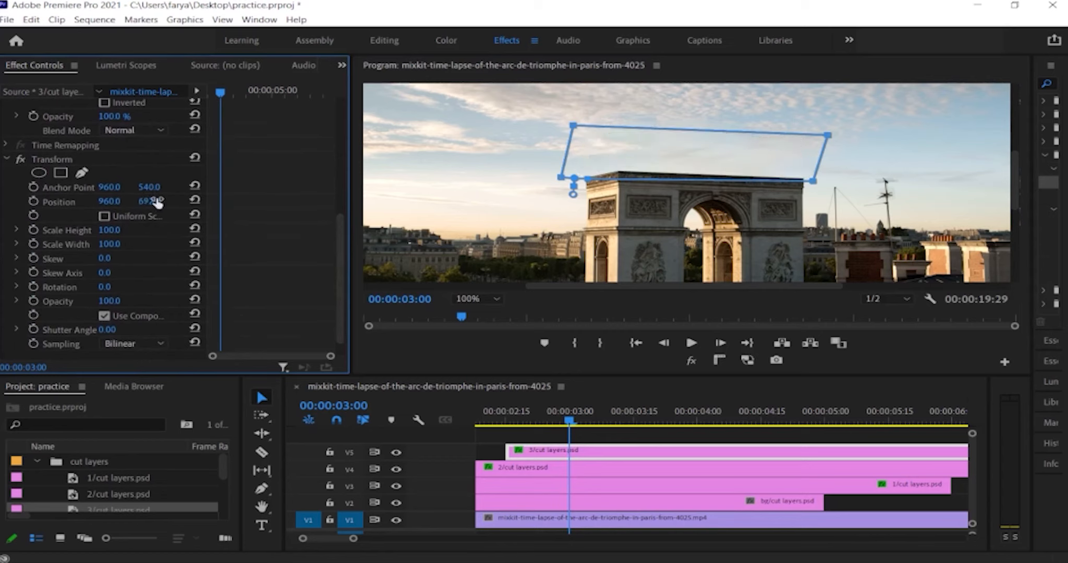
click(514, 520)
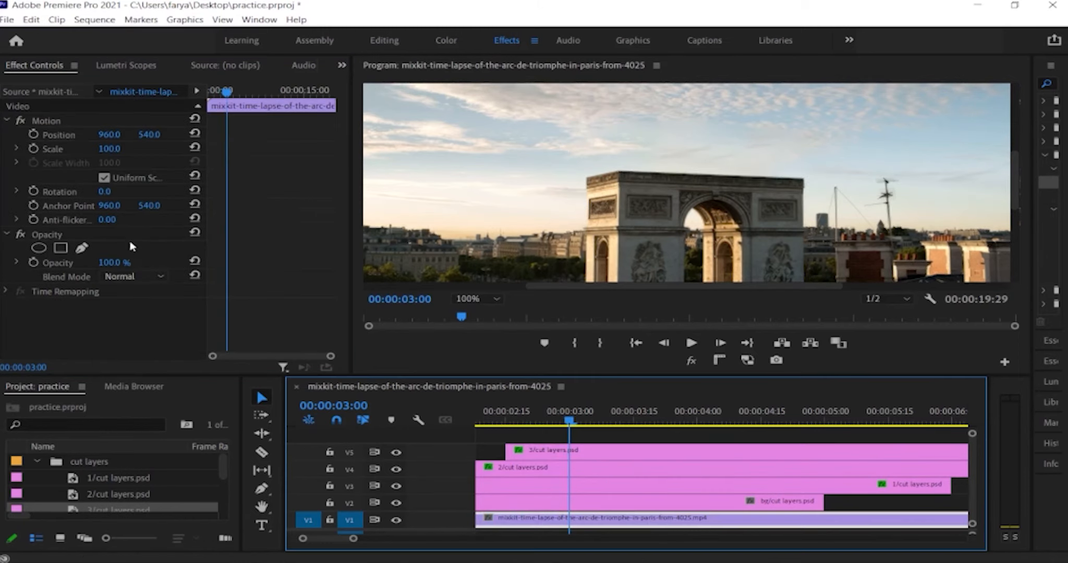
click(543, 452)
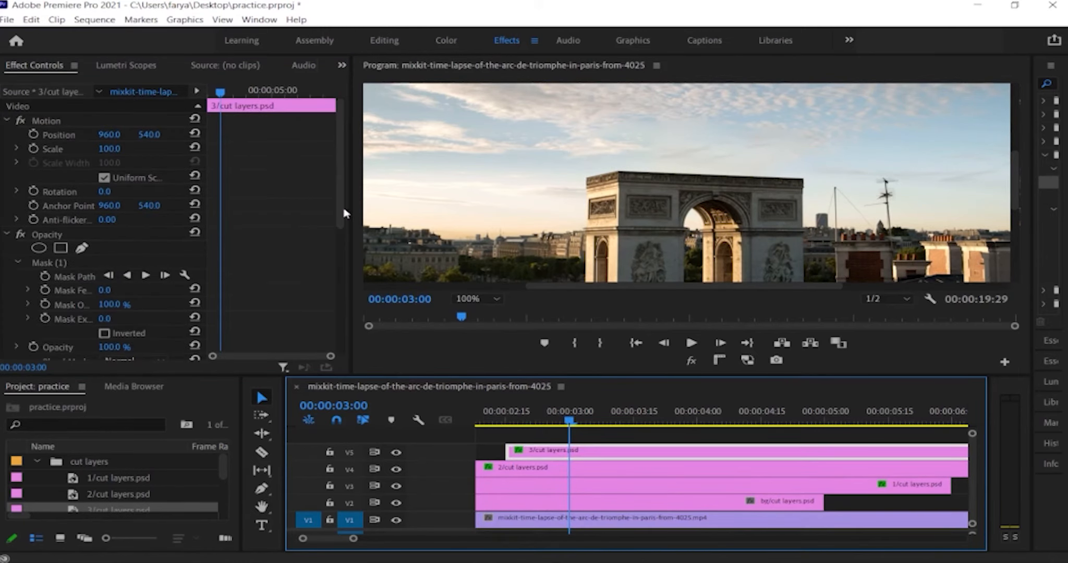
drag(341, 210, 344, 334)
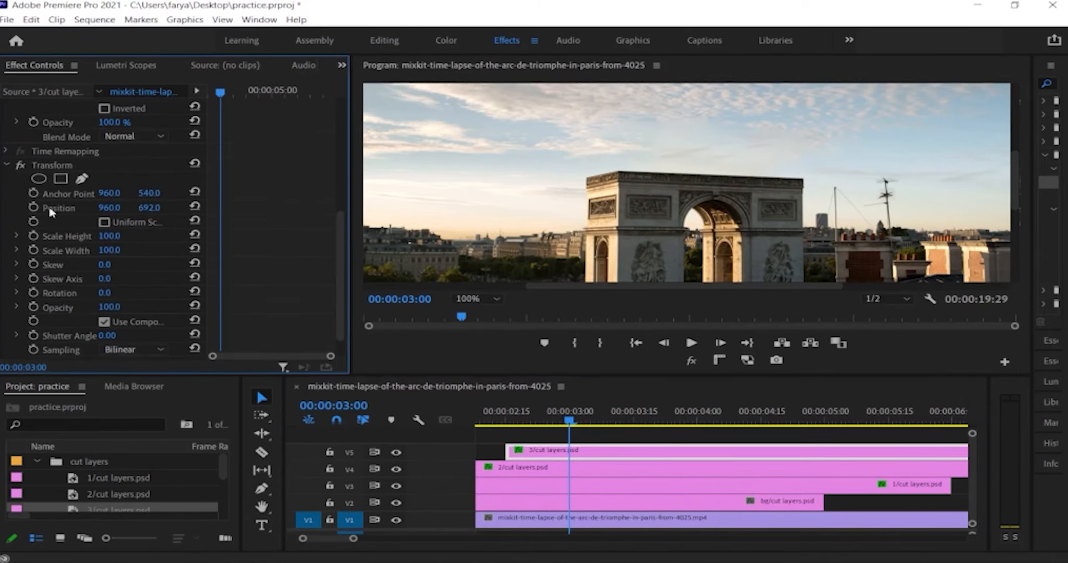
click(34, 208)
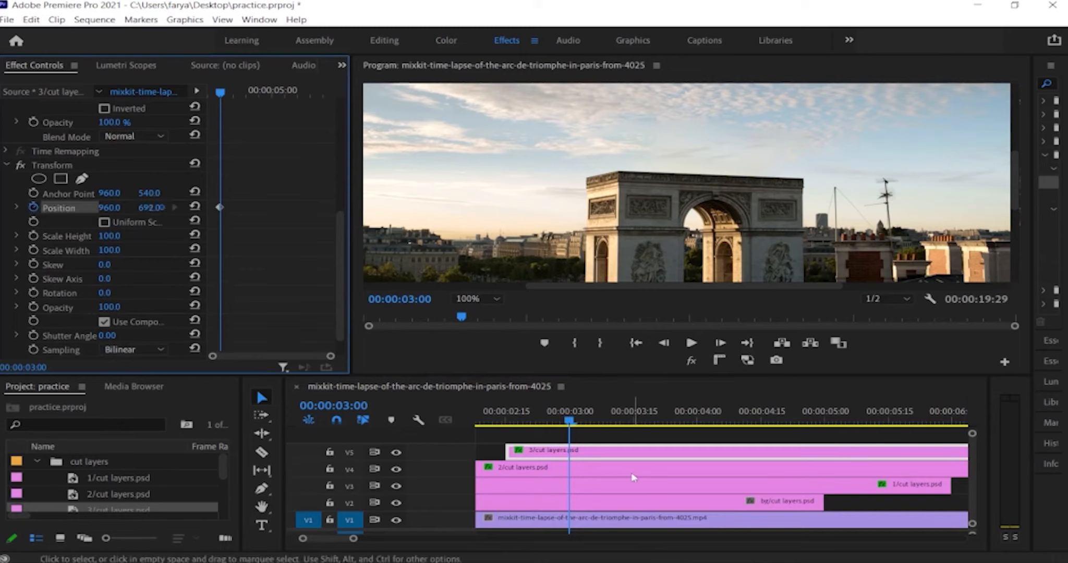
drag(576, 426, 636, 423)
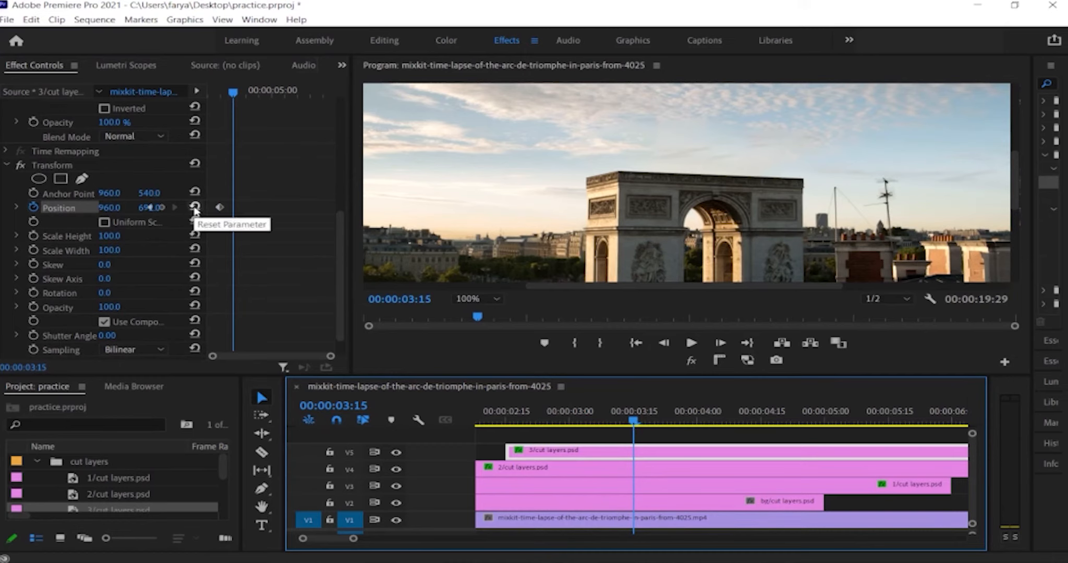
click(195, 207)
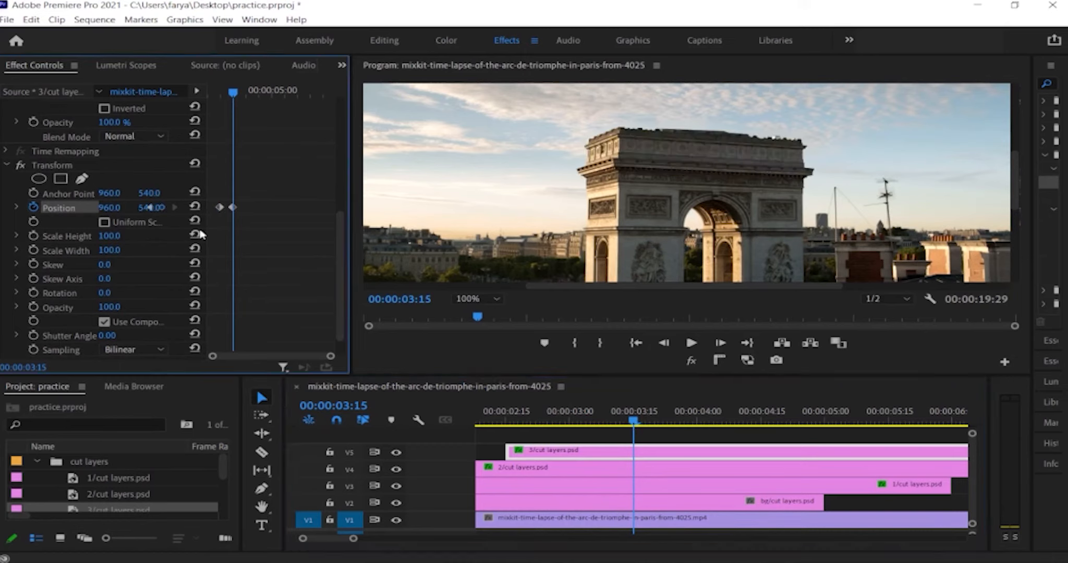
Apply Ease In temporal interpolation to both Transform Position keyframes of the 3/cut layers.psd clip.
right_click(220, 208)
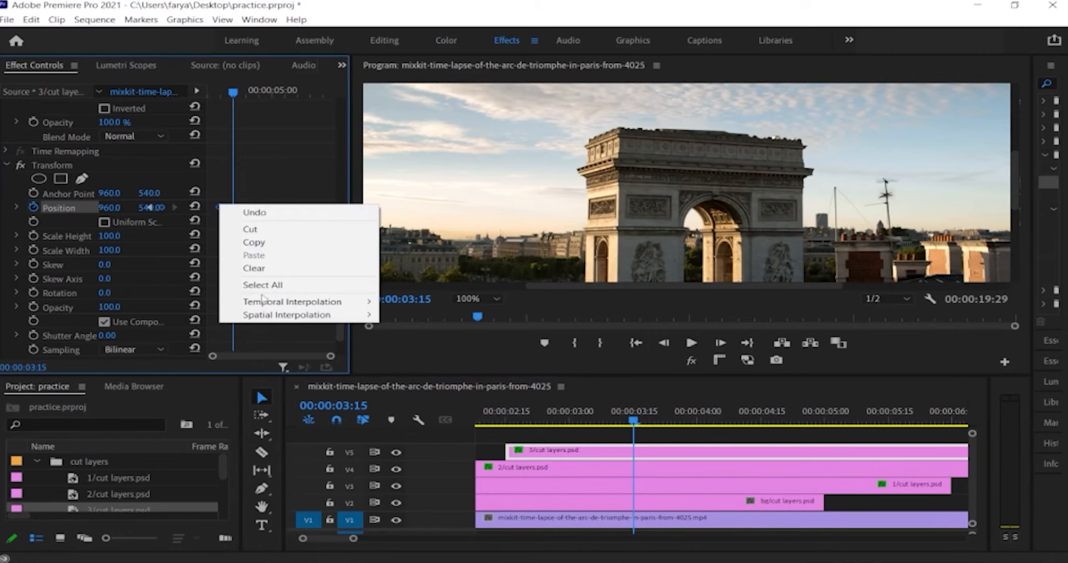
mouse_move(265, 302)
click(417, 370)
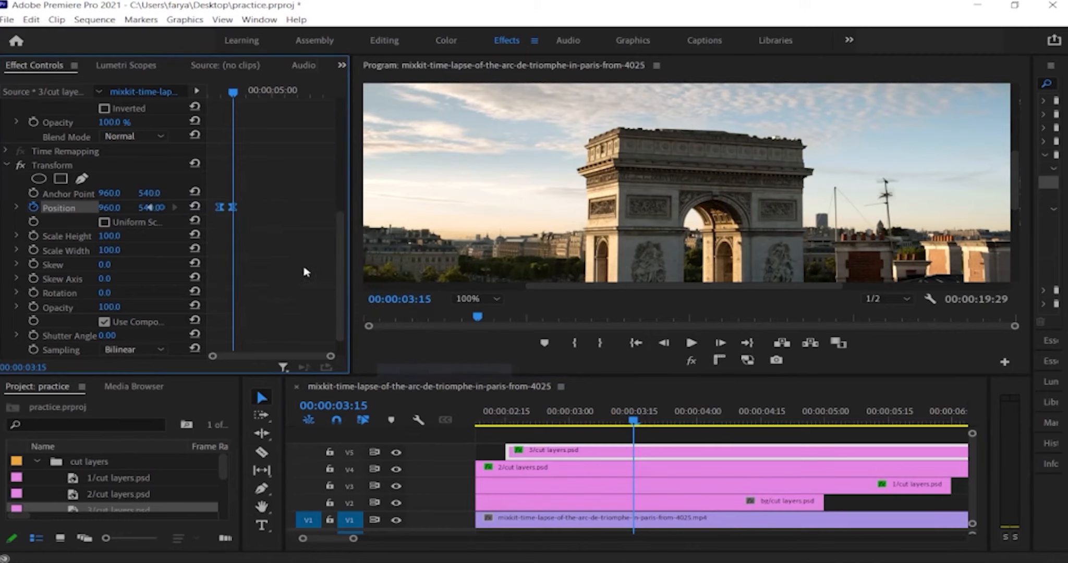
Set the Transform effect's shutter angle to 360 on the 3/cut layers.psd clip.
scroll(340, 250, down, 1)
scroll(342, 249, down, 1)
click(118, 308)
text(360)
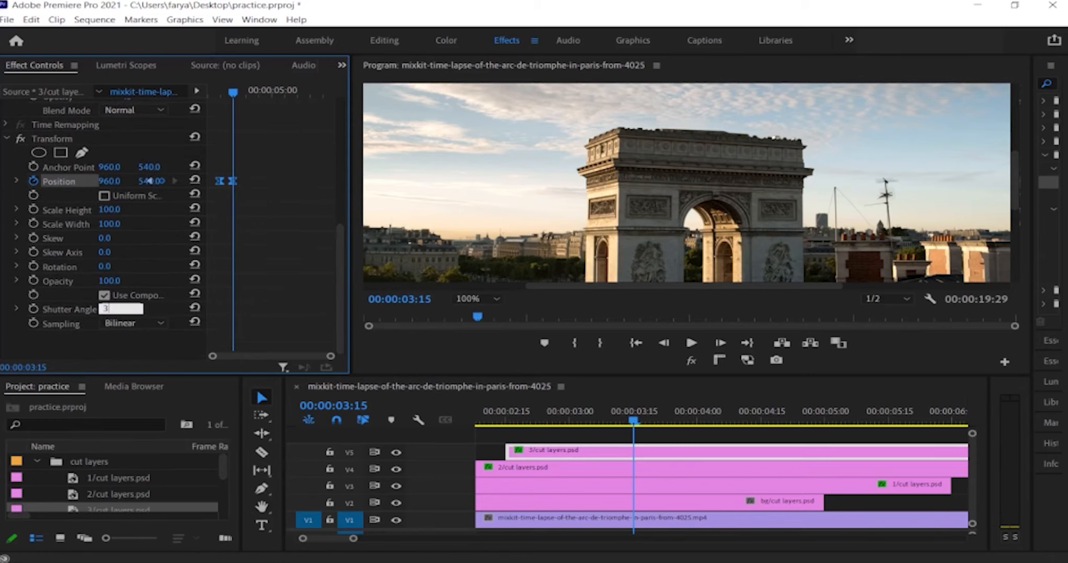
key(Return)
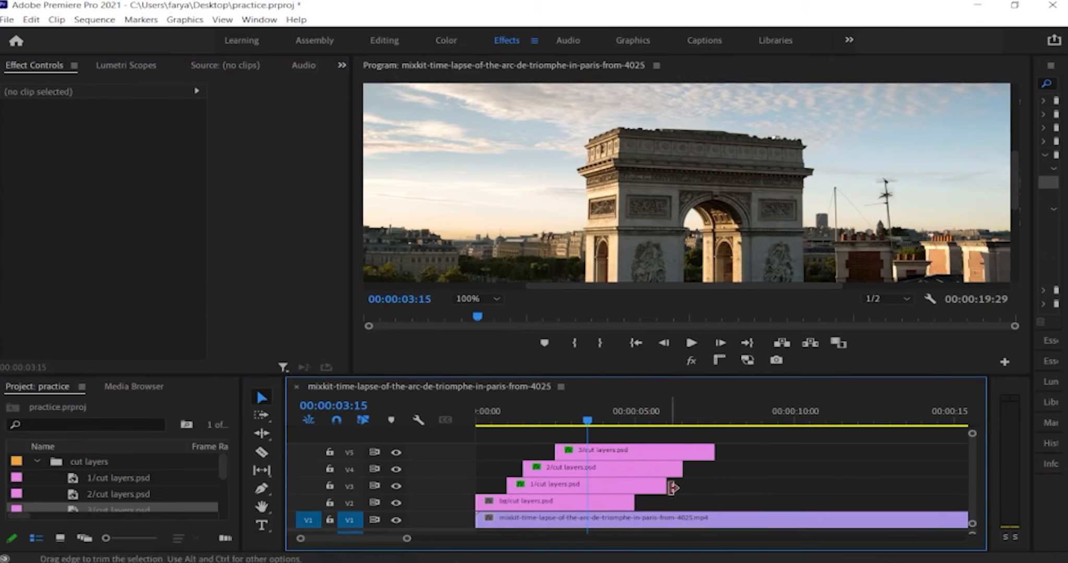
Trim the ends of the 1, 2 and 3/cut layers.psd clips to match the bg/cut layers.psd clip's end, and return the playhead to the start.
drag(665, 487, 632, 474)
drag(710, 451, 632, 452)
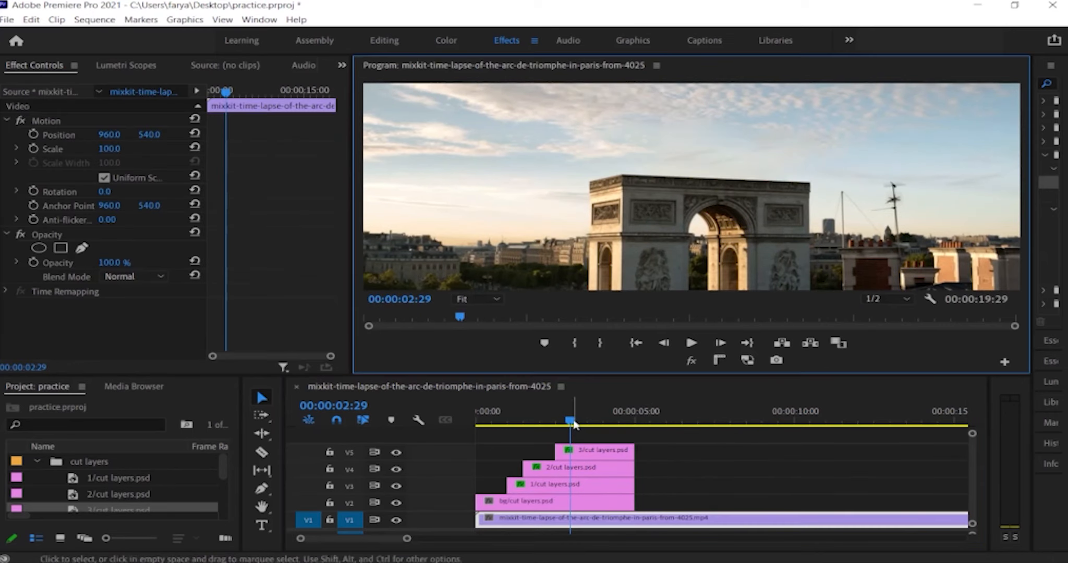
drag(572, 422, 476, 462)
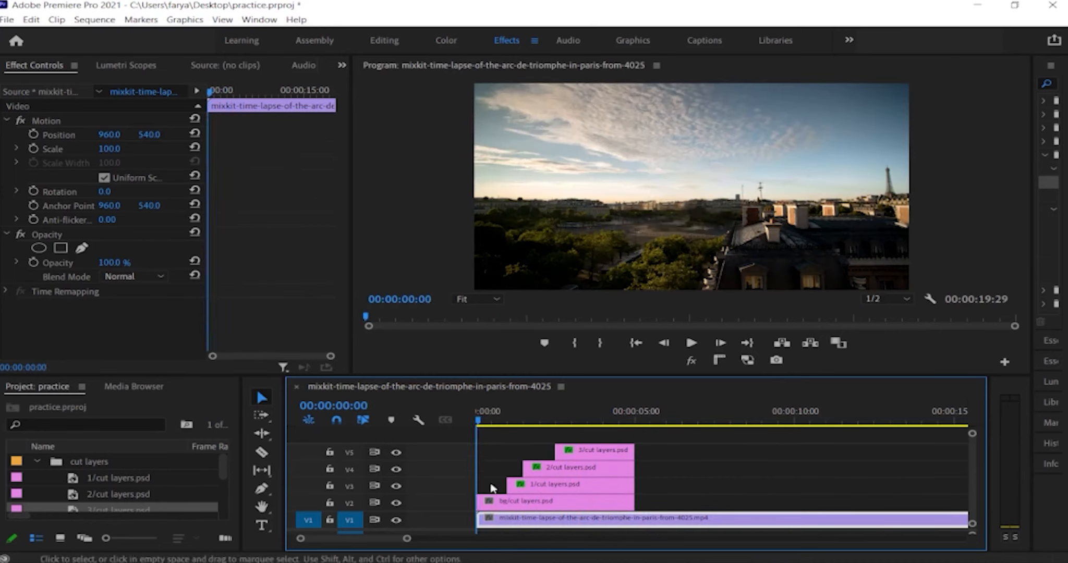
Draw a closed pen opacity mask around the whole arch on the bg/cut layers.psd clip with the playhead at 00:00:03:15.
click(516, 504)
drag(477, 421, 588, 431)
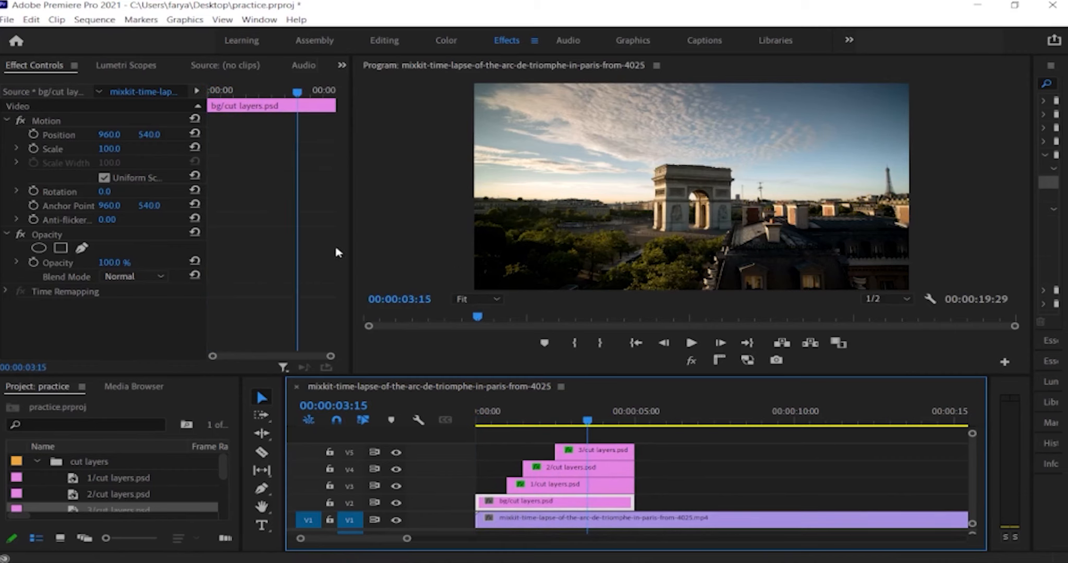
click(81, 247)
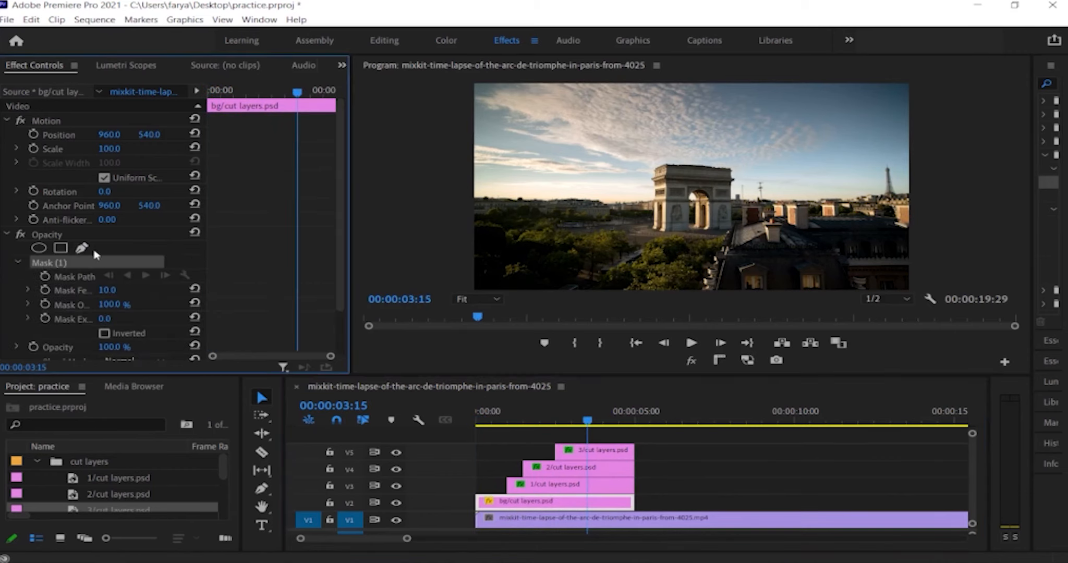
click(477, 299)
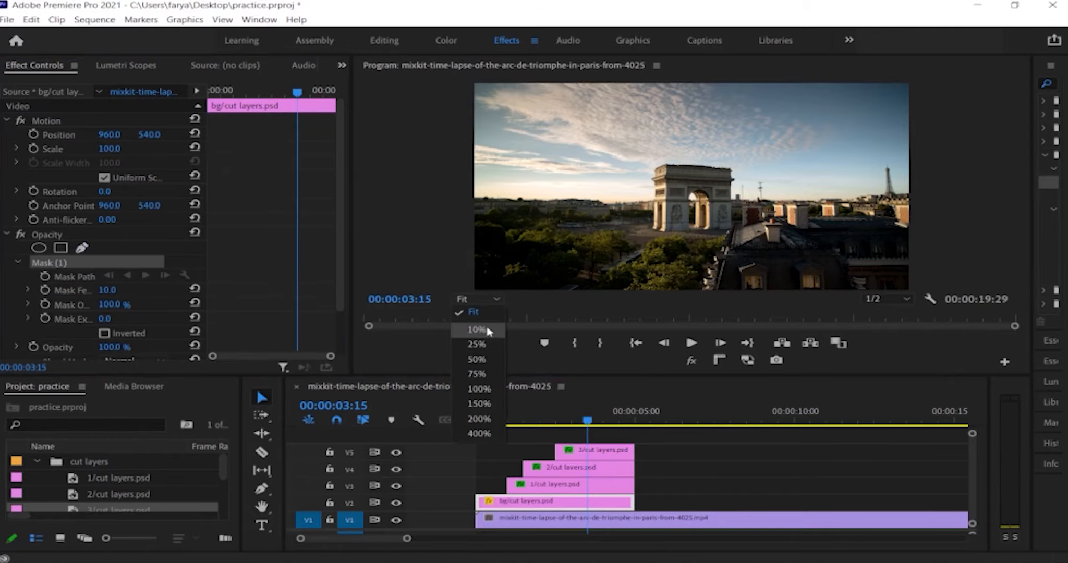
click(482, 395)
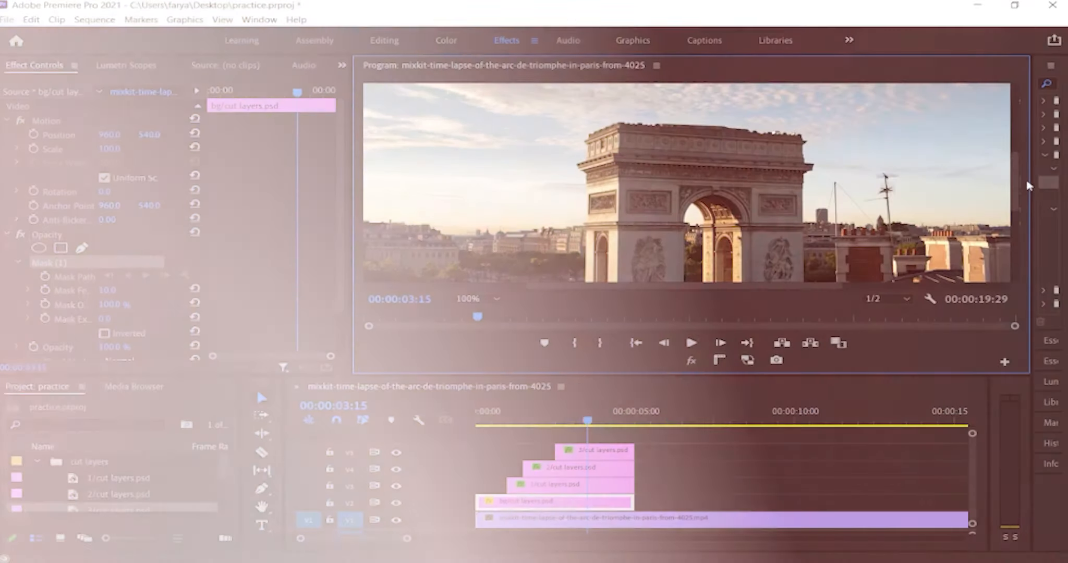
click(312, 316)
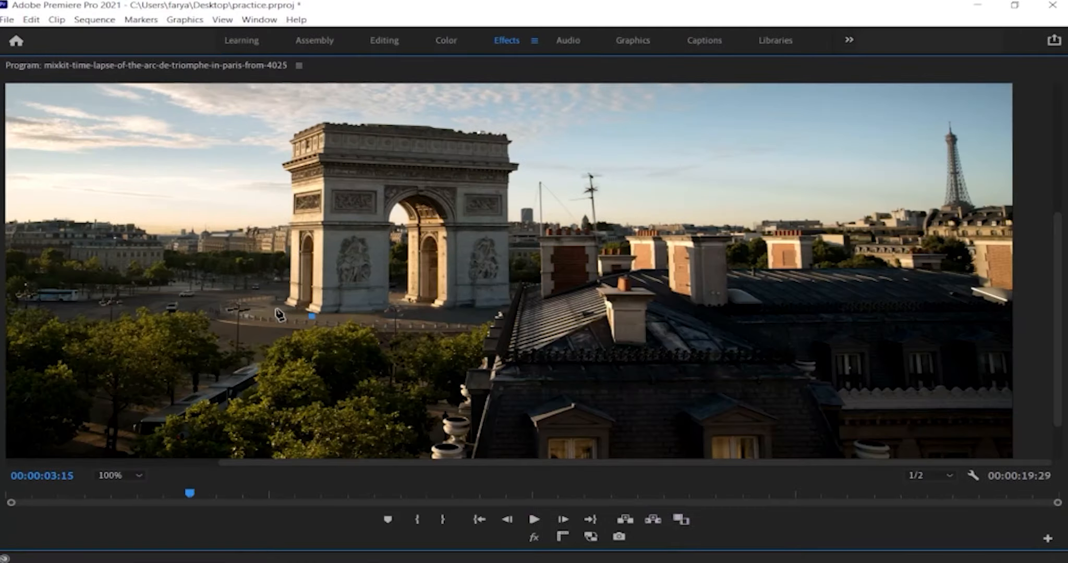
click(276, 308)
click(284, 207)
click(285, 175)
click(271, 163)
click(286, 126)
click(304, 114)
click(517, 126)
click(518, 155)
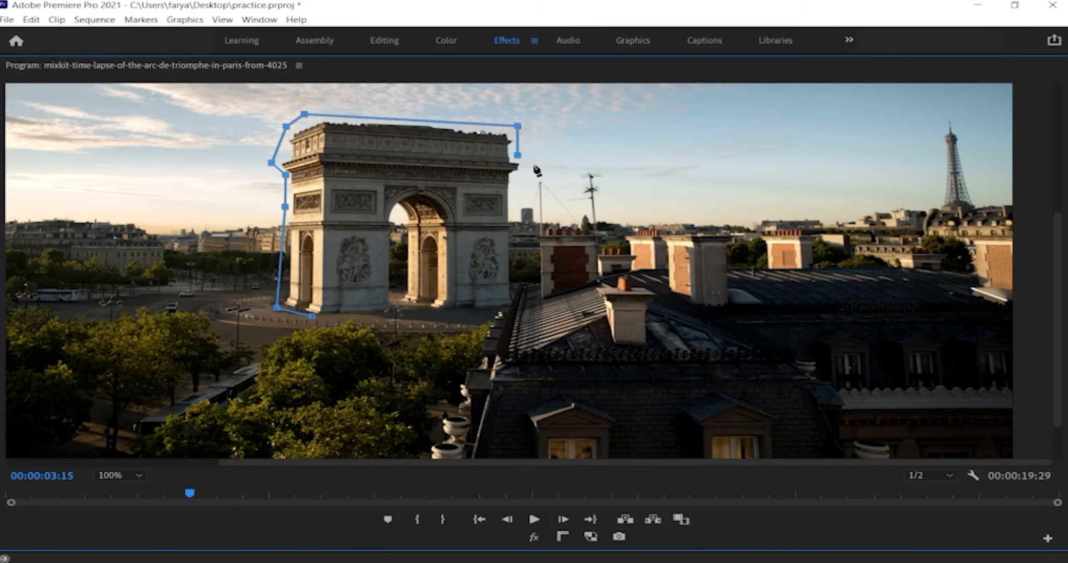
click(514, 267)
click(516, 307)
click(311, 316)
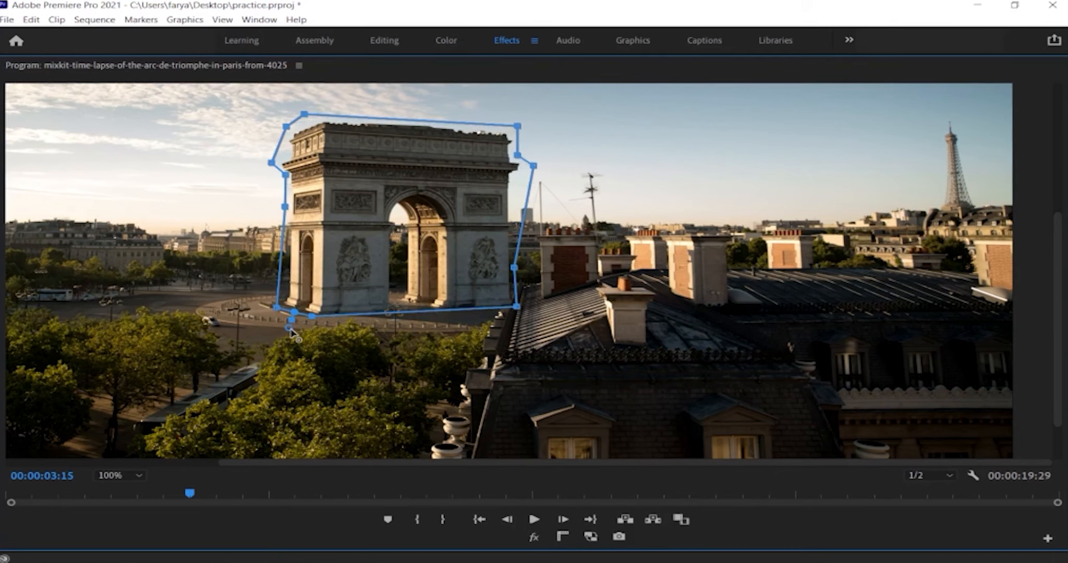
Adjust the bg/cut layers.psd mask points inward so the outline follows the arch's left and right edges closely.
drag(304, 114, 319, 124)
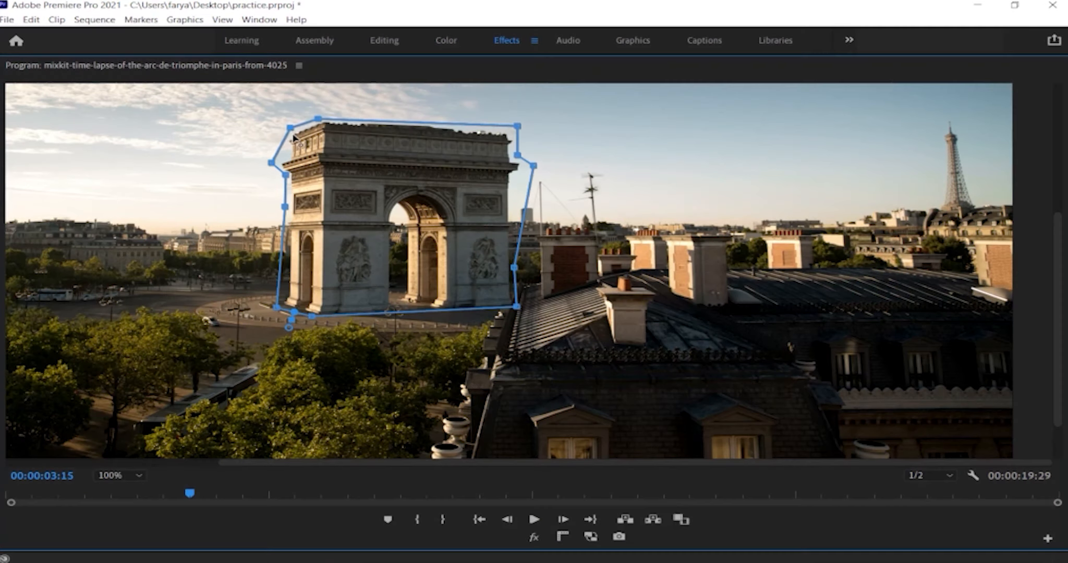
drag(286, 126, 292, 129)
drag(277, 307, 292, 311)
drag(285, 176, 296, 178)
drag(285, 207, 298, 212)
drag(273, 164, 292, 161)
drag(319, 120, 299, 138)
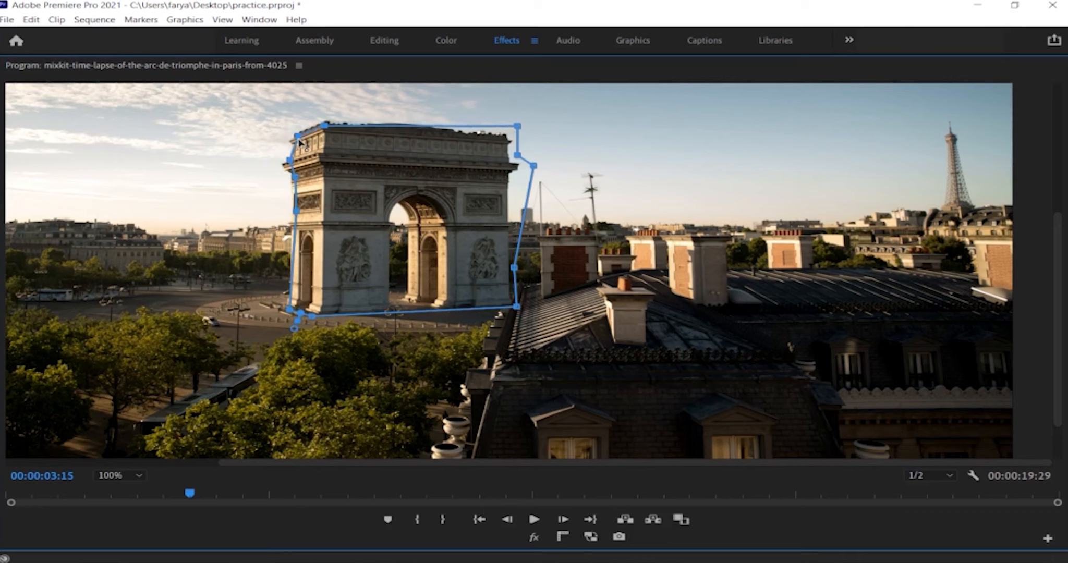
drag(518, 126, 501, 134)
drag(533, 167, 506, 159)
drag(515, 268, 507, 270)
drag(516, 307, 506, 304)
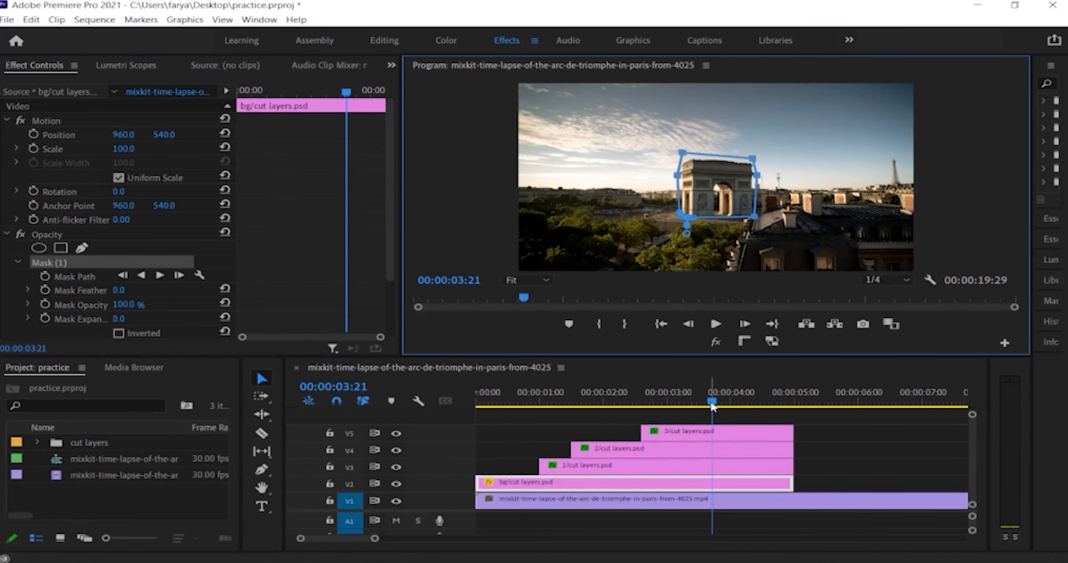
Play the sequence from 00:00:00:00 to preview the arch sections' rising animation.
drag(713, 407, 474, 425)
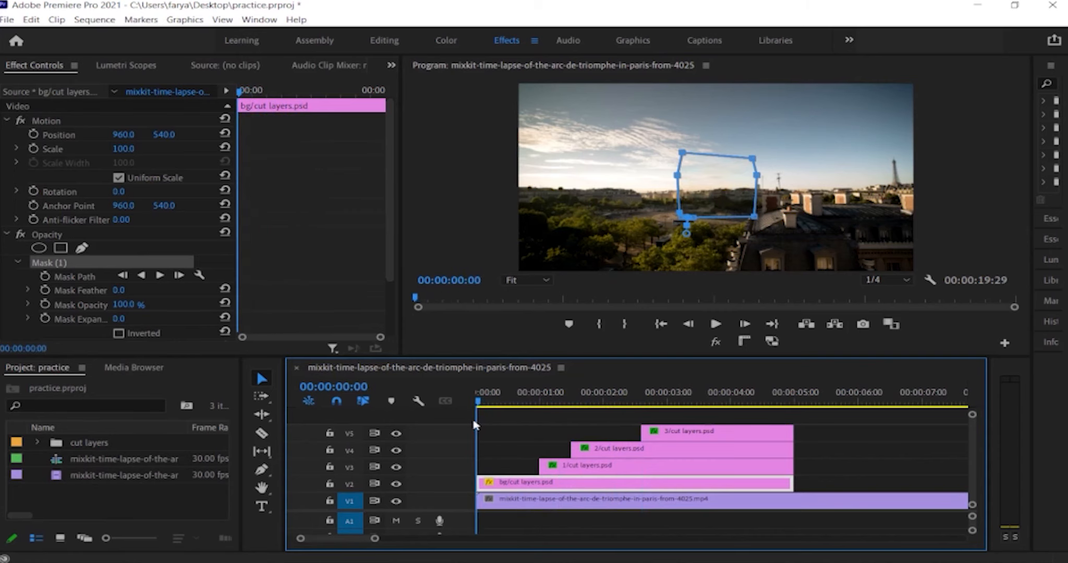
key(space)
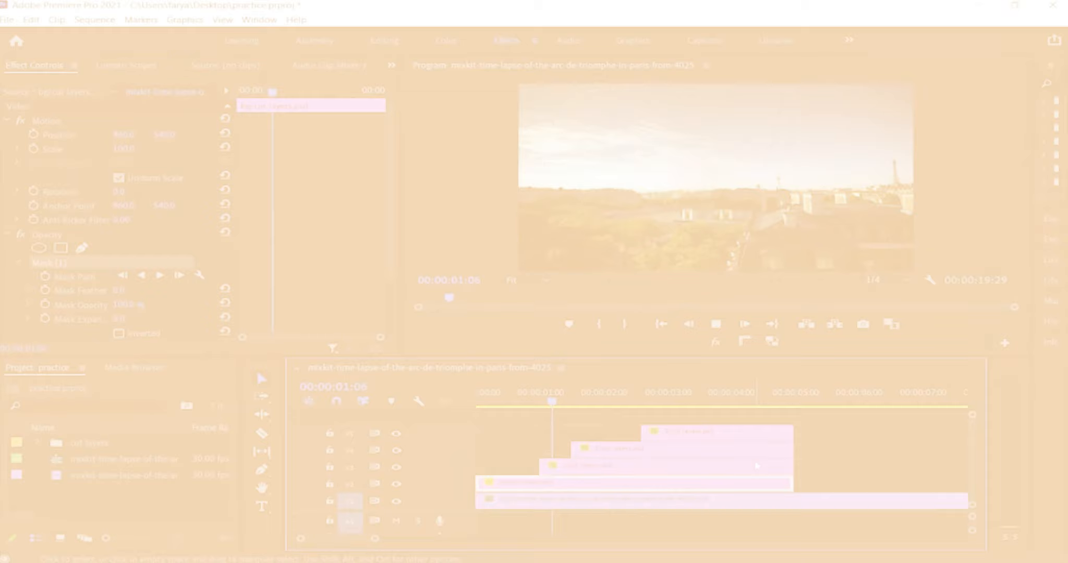